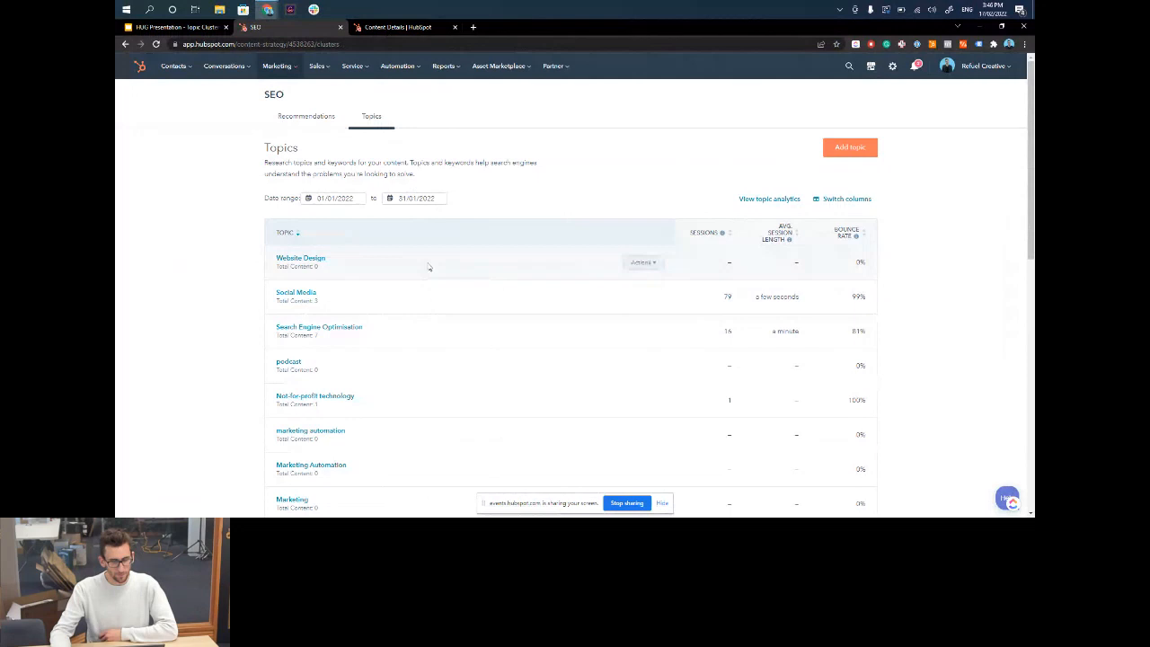
# Open the Search Engine Optimisation topic and look over its cluster map of subtopics
pyautogui.scroll(-1, 422, 258)
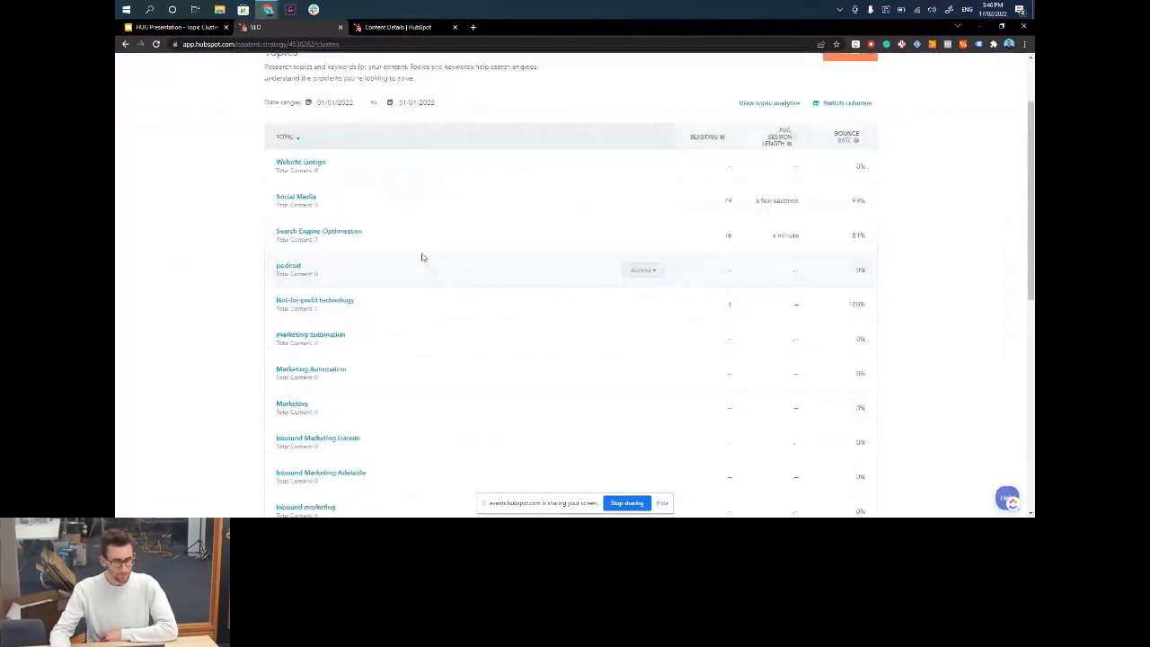
pyautogui.scroll(1, 339, 225)
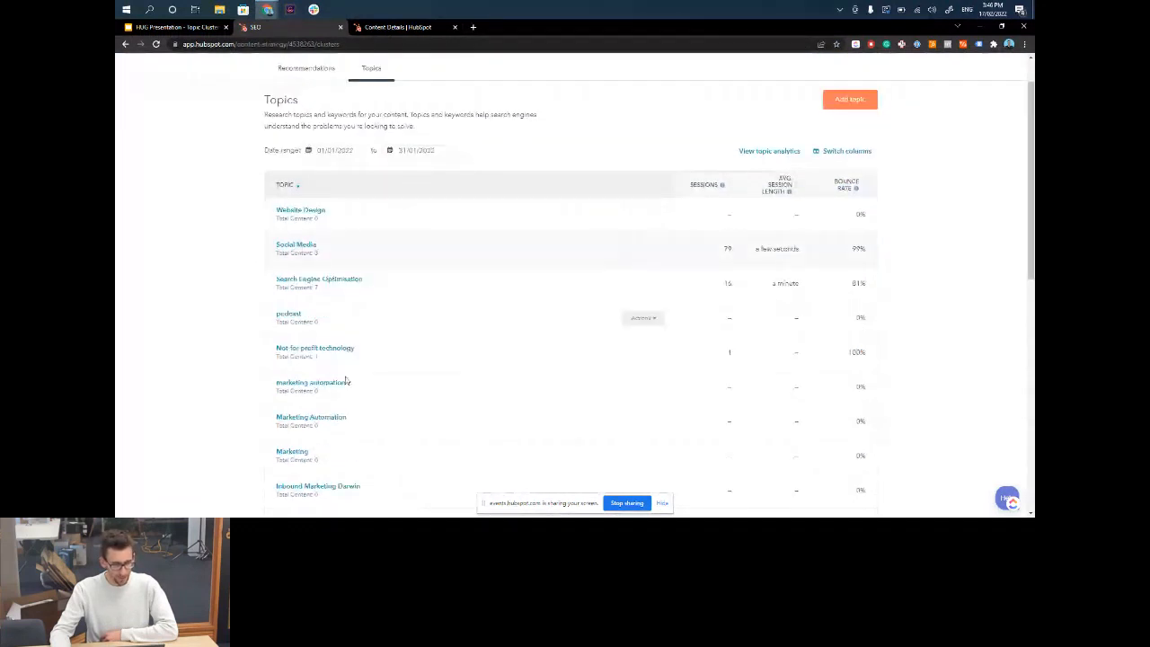
pyautogui.scroll(1, 327, 347)
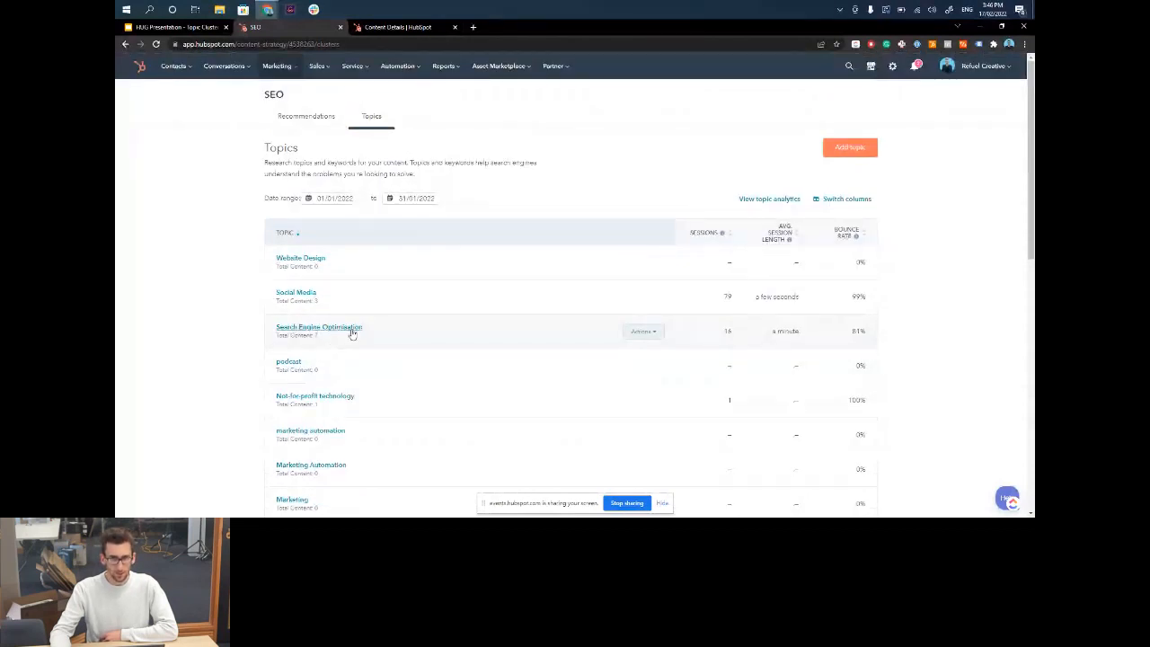
pyautogui.click(350, 329)
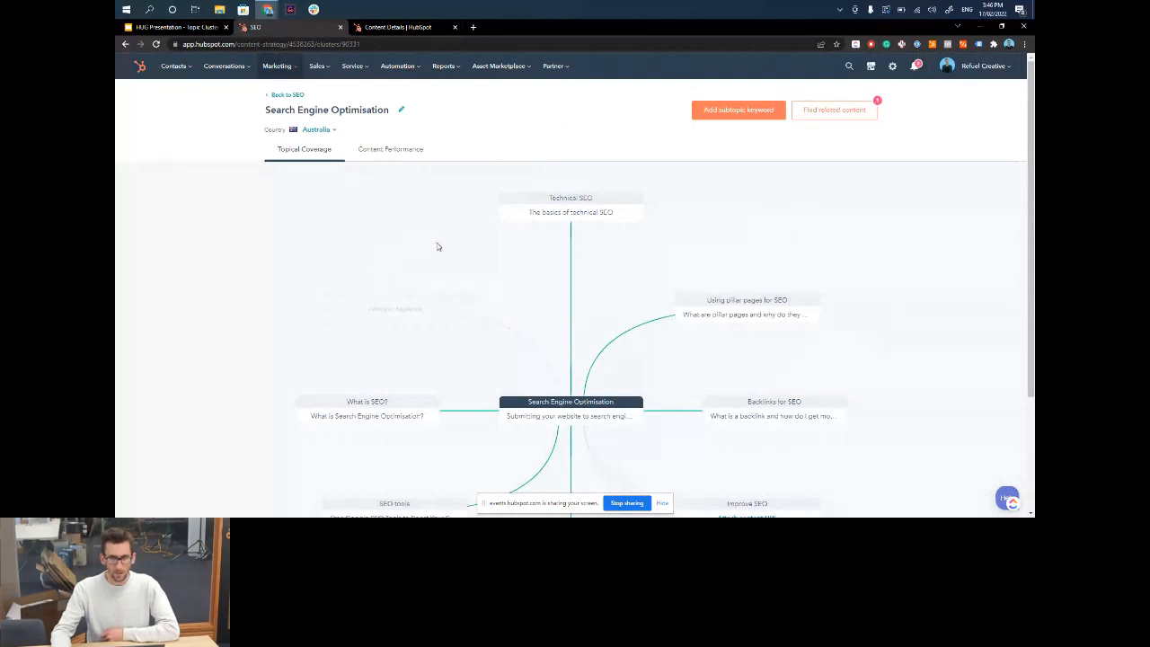
pyautogui.scroll(-1, 438, 246)
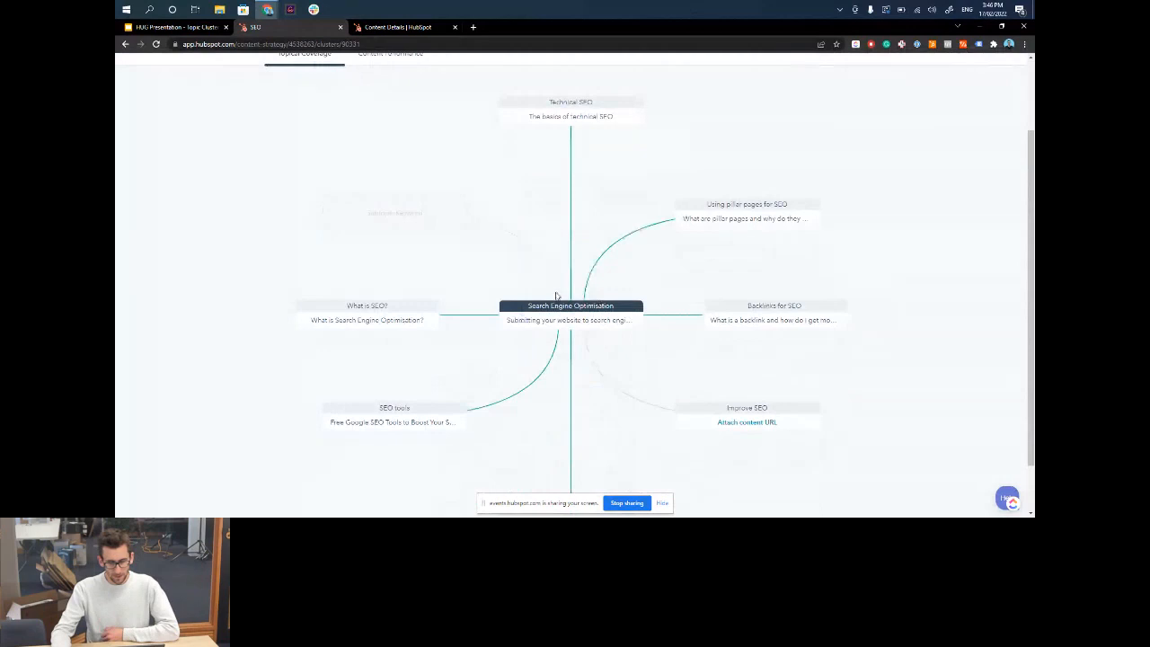
pyautogui.scroll(1, 552, 295)
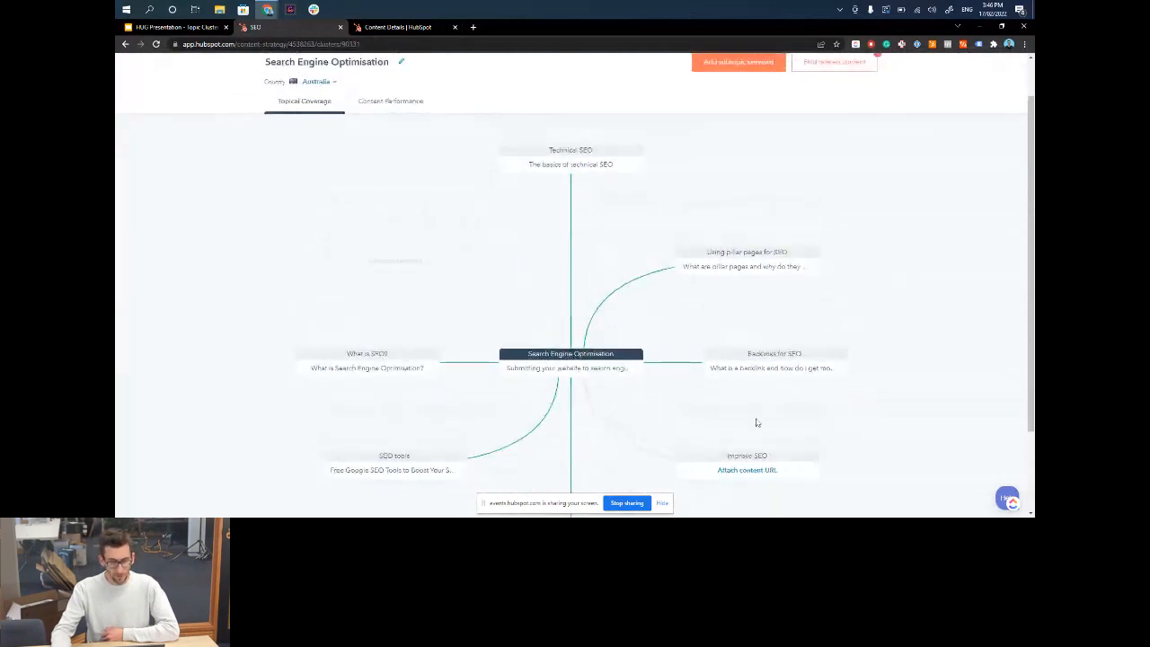
pyautogui.scroll(-1, 423, 329)
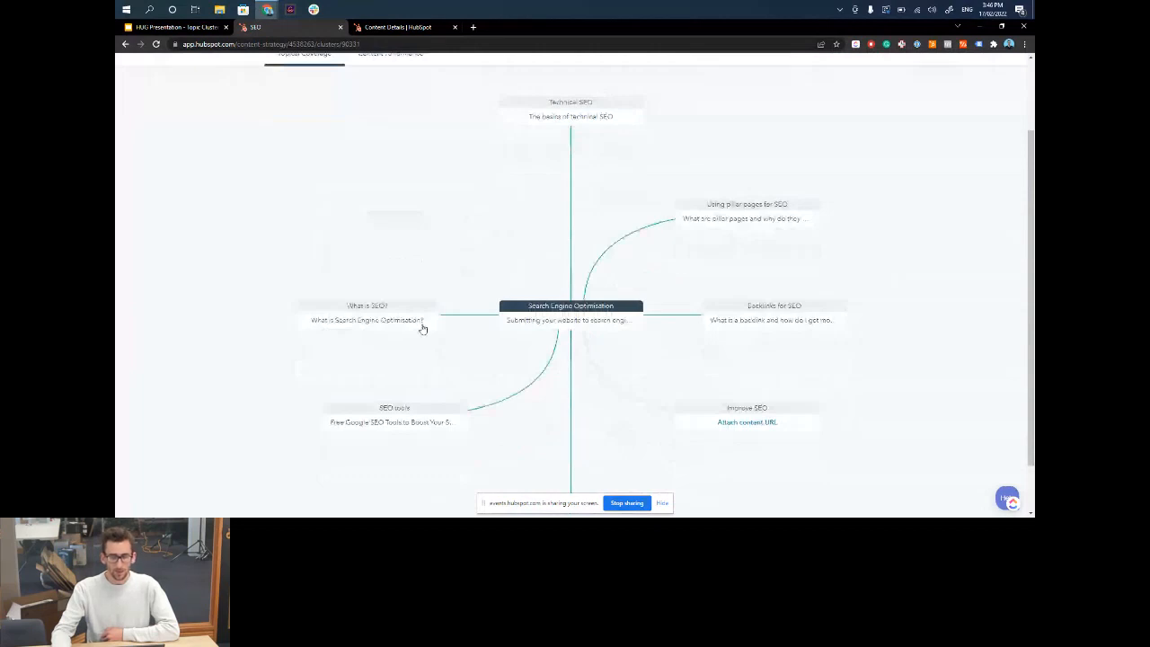
pyautogui.scroll(2, 422, 329)
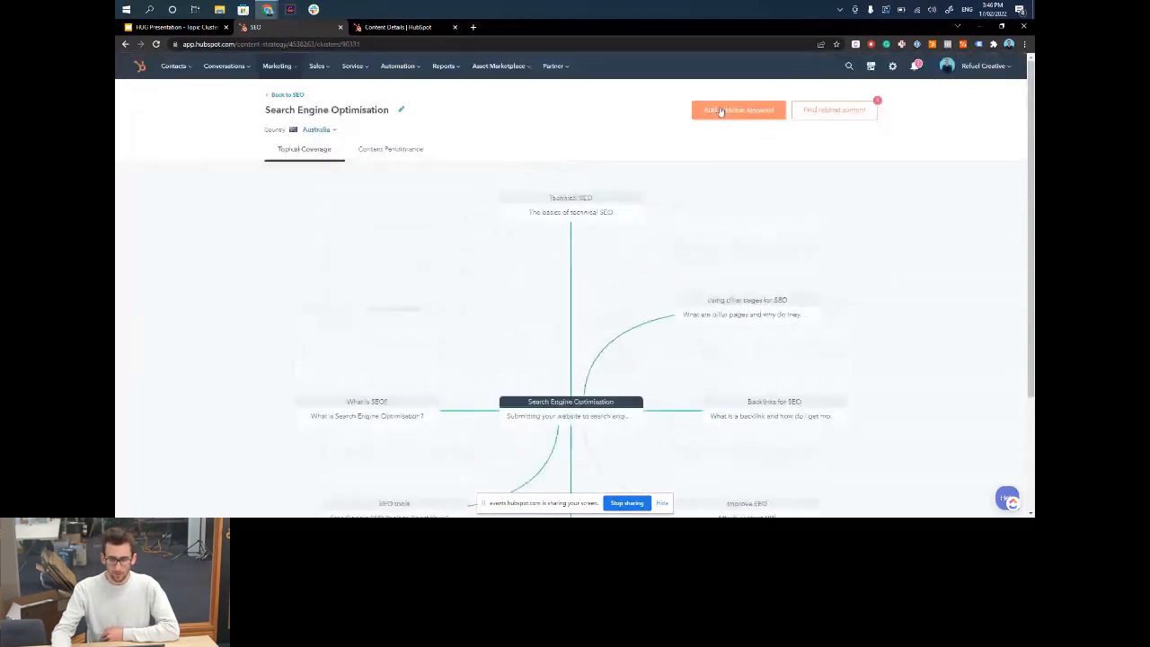
pyautogui.click(720, 111)
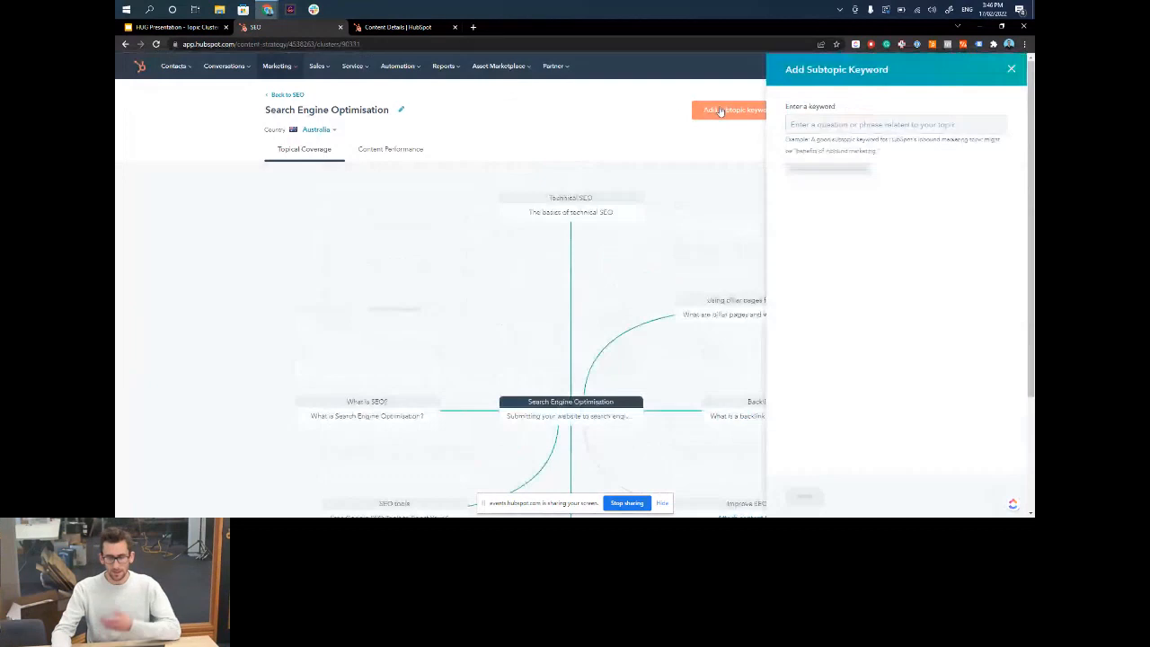
pyautogui.click(796, 124)
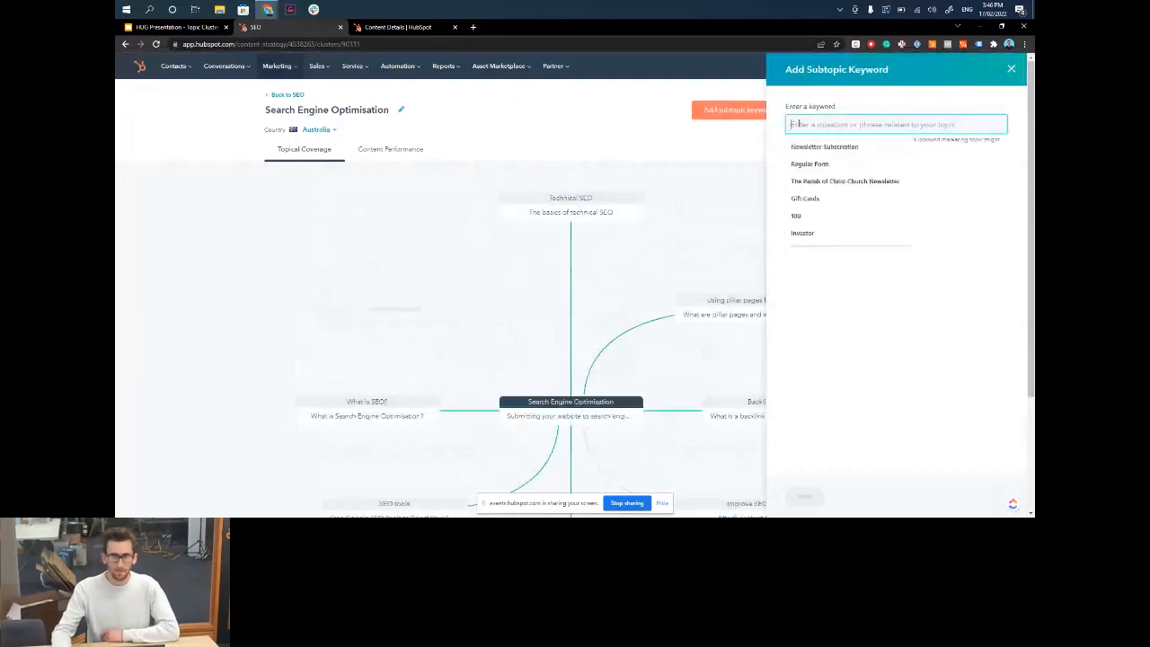
pyautogui.click(684, 150)
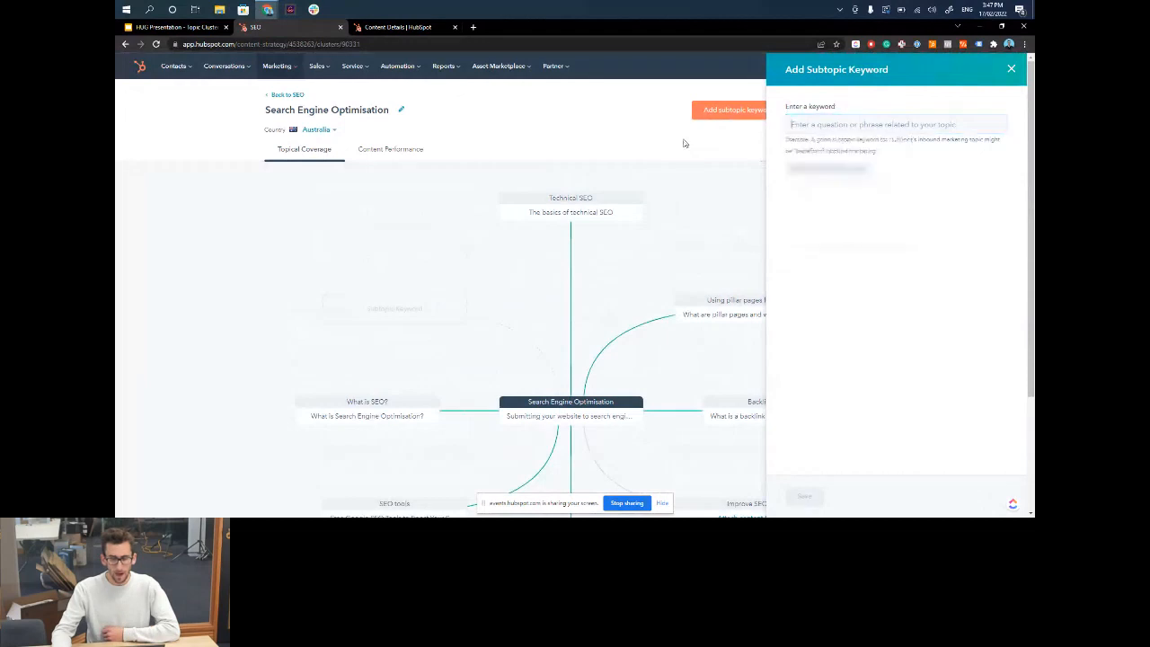
pyautogui.click(1010, 69)
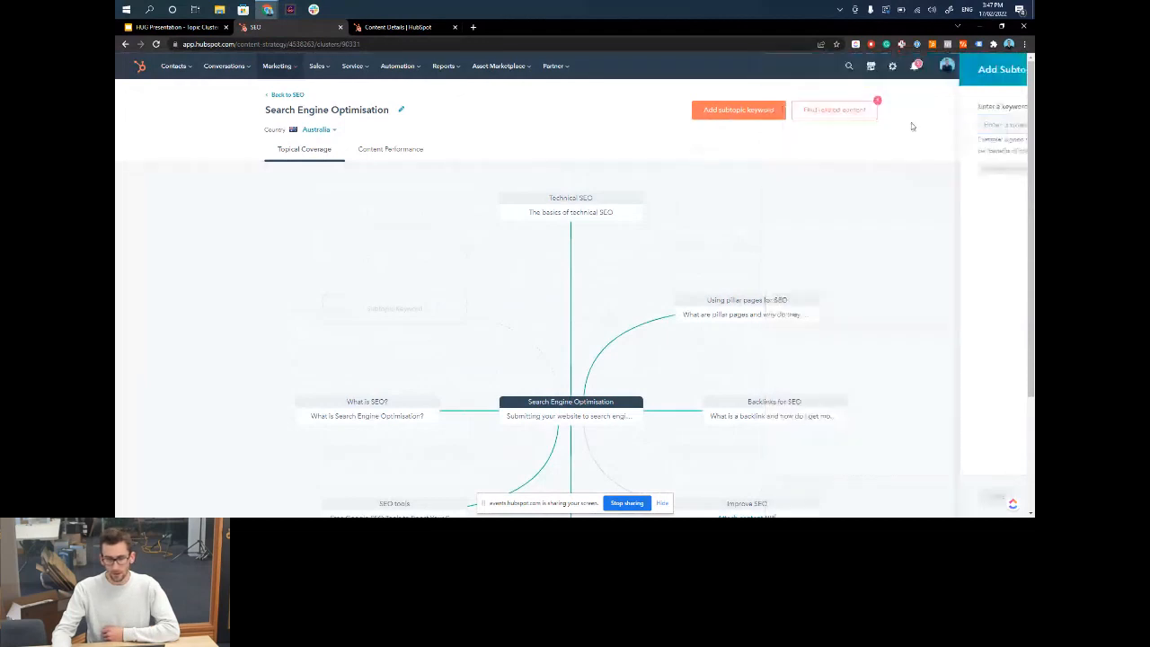
# Find related content for the topic and add the suggested page "What we do | SEO | 2021" to it
pyautogui.click(830, 112)
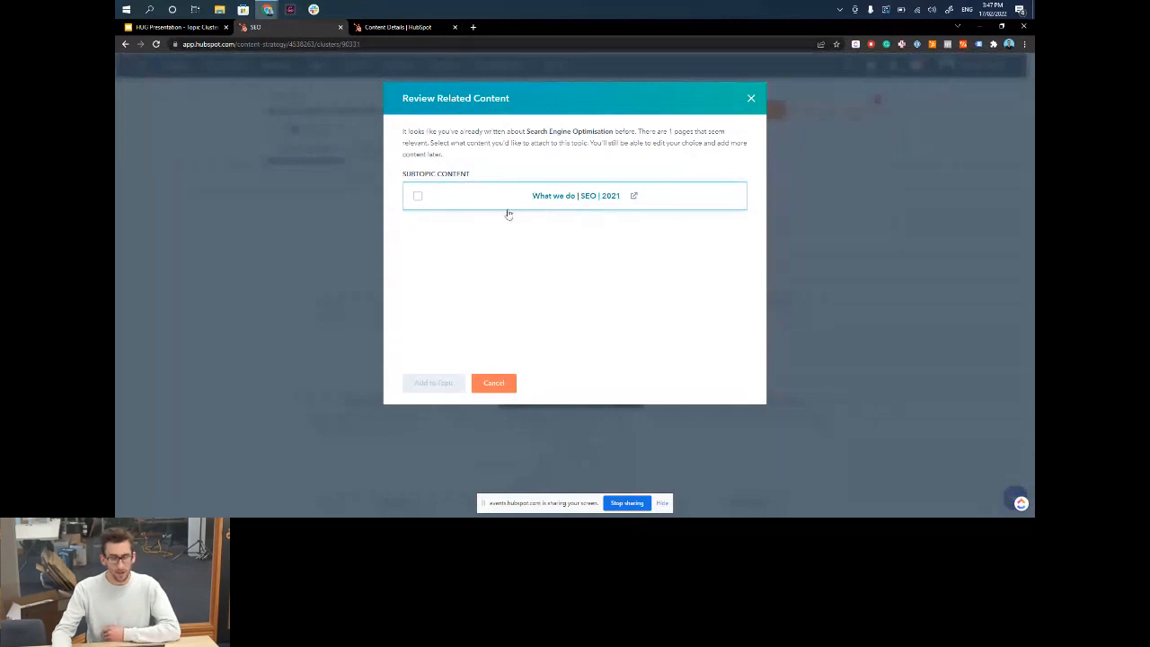
pyautogui.click(418, 197)
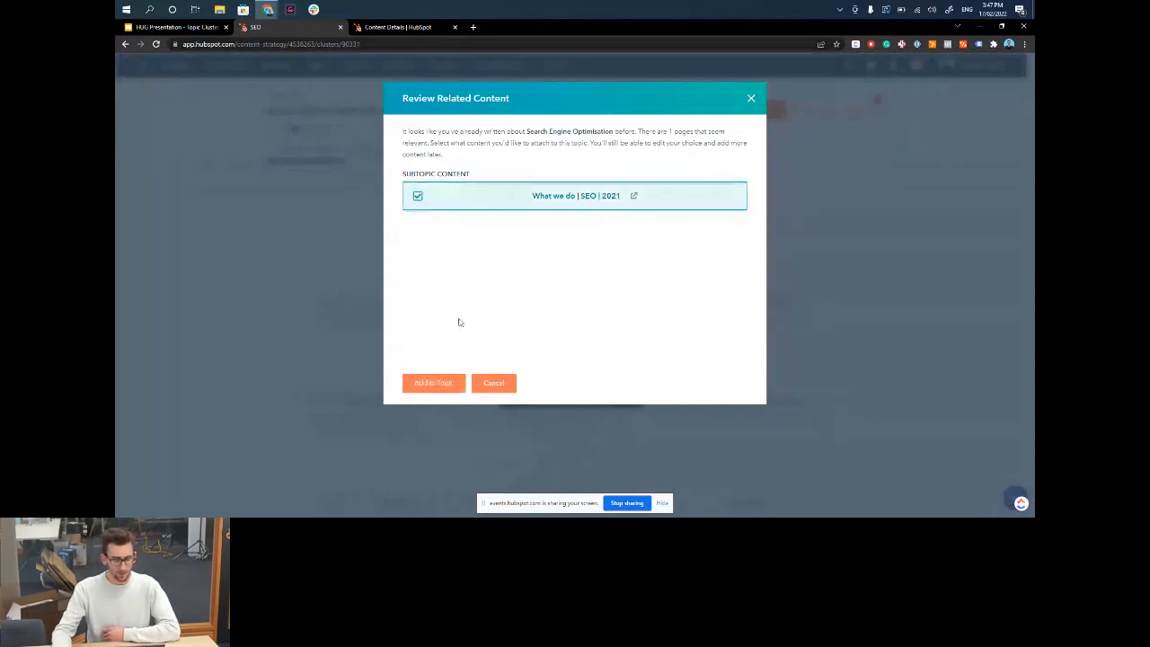
pyautogui.click(449, 383)
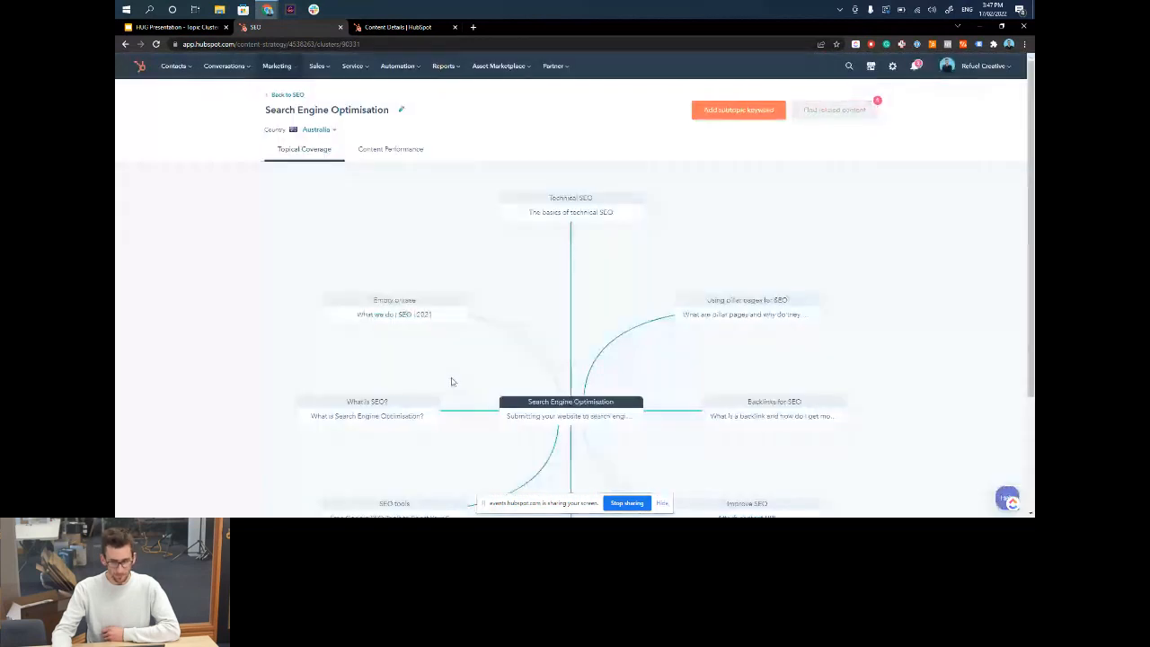
# Set the subtopic keyword of the "What we do | SEO | 2021" page to "SEO services"
pyautogui.scroll(-1, 495, 339)
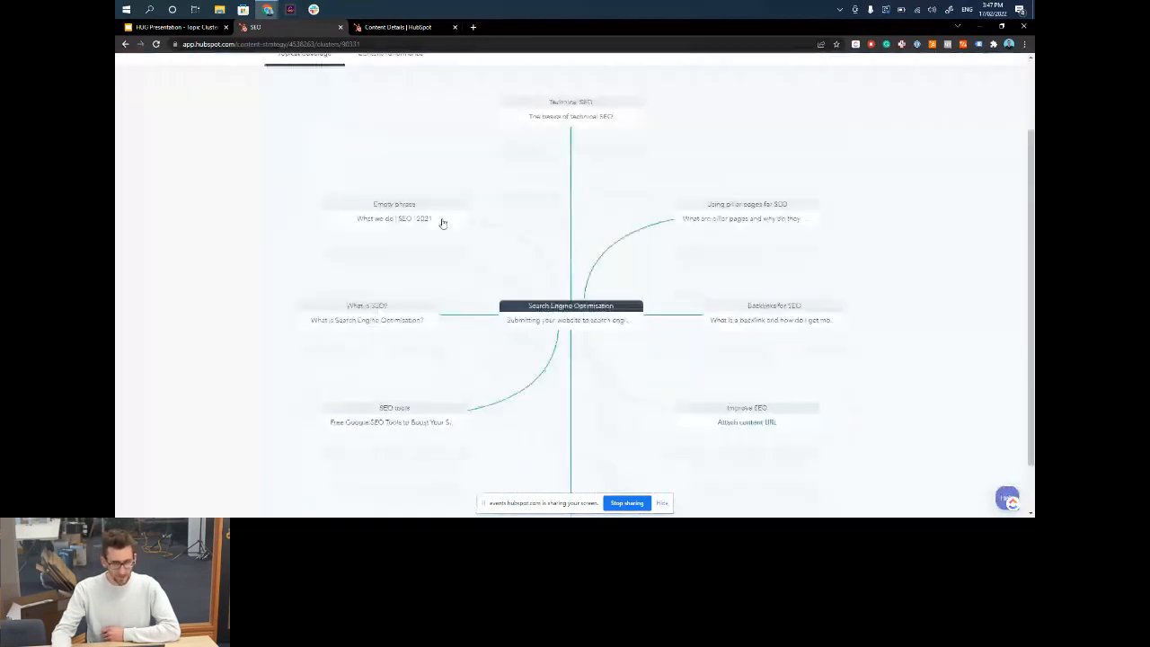
pyautogui.click(368, 209)
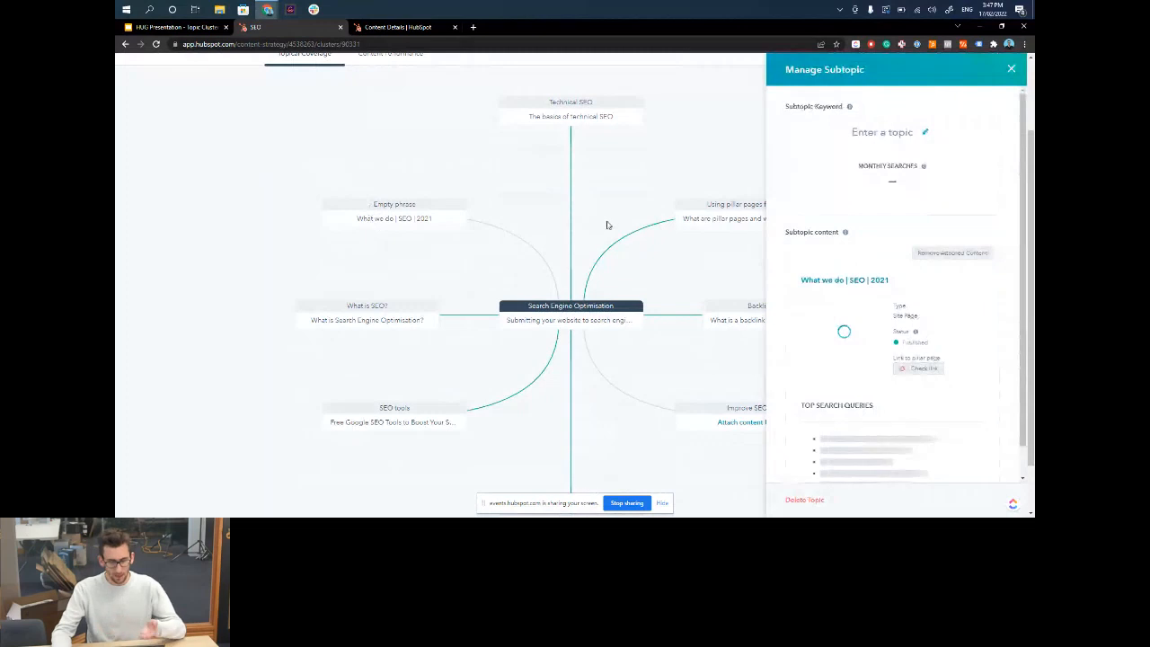
pyautogui.click(889, 132)
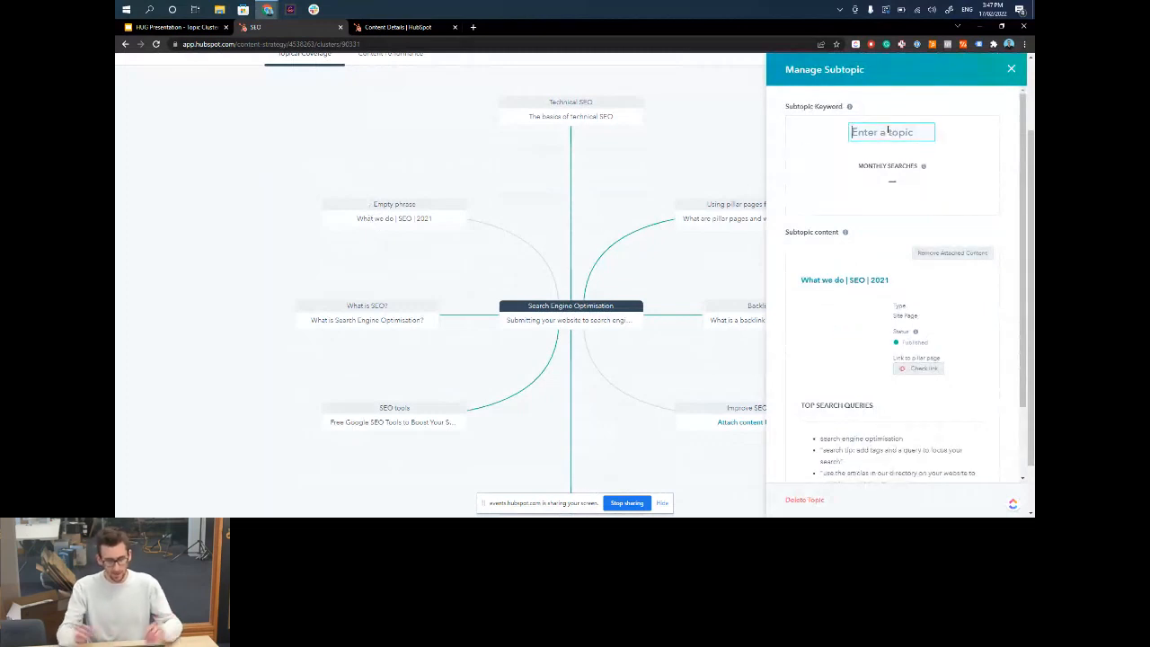
pyautogui.write('SEO')
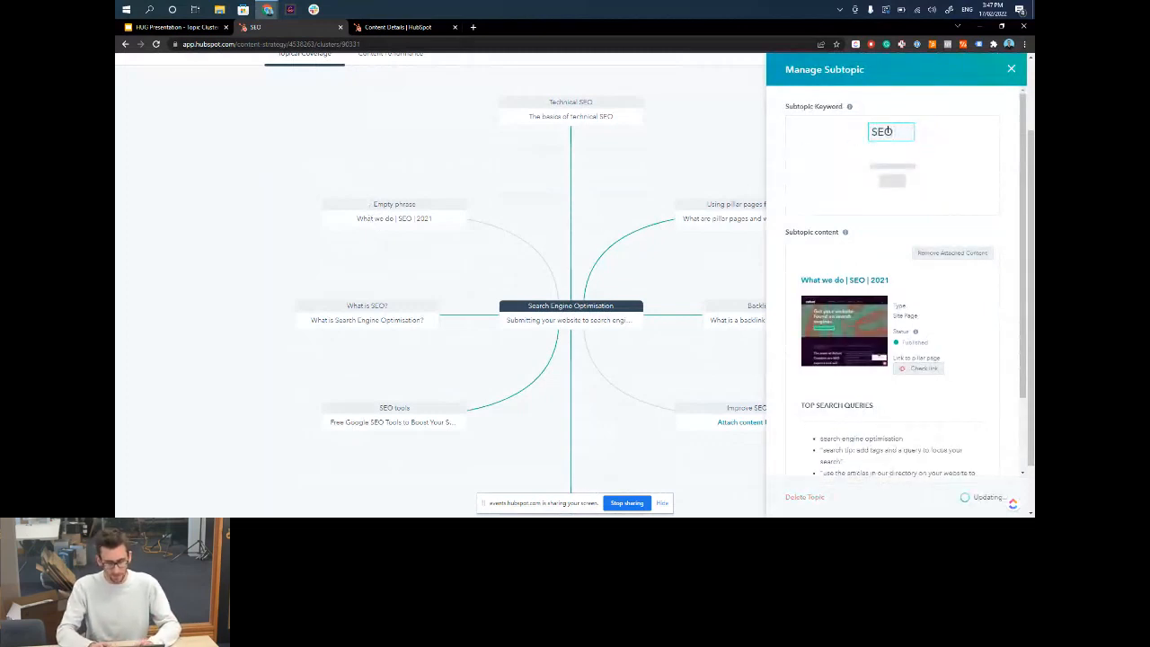
pyautogui.write(' services')
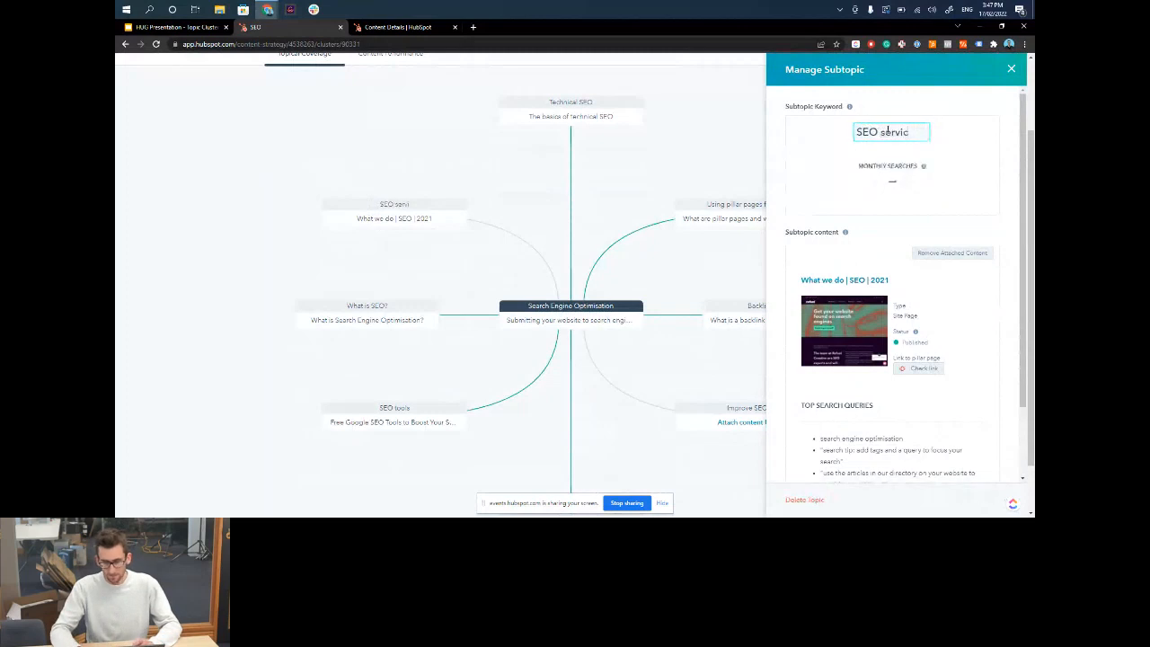
pyautogui.click(1011, 69)
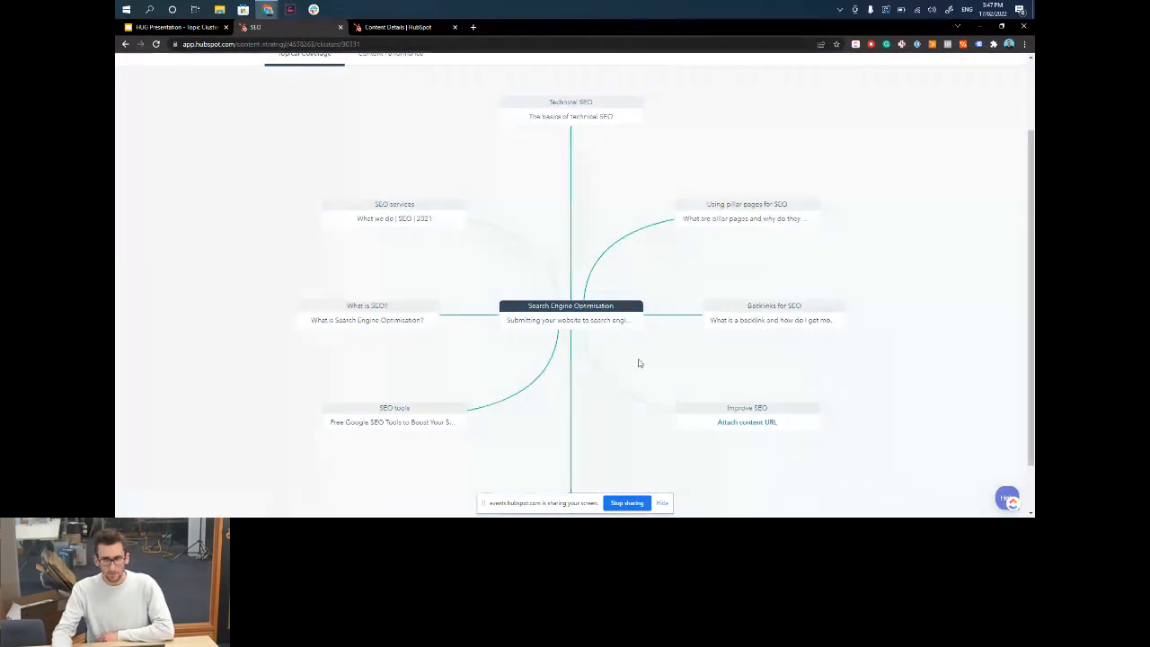
# Look over the cluster's links and view the details of the "Using pillar pages for SEO" subtopic
pyautogui.scroll(-1, 628, 362)
pyautogui.scroll(1, 588, 359)
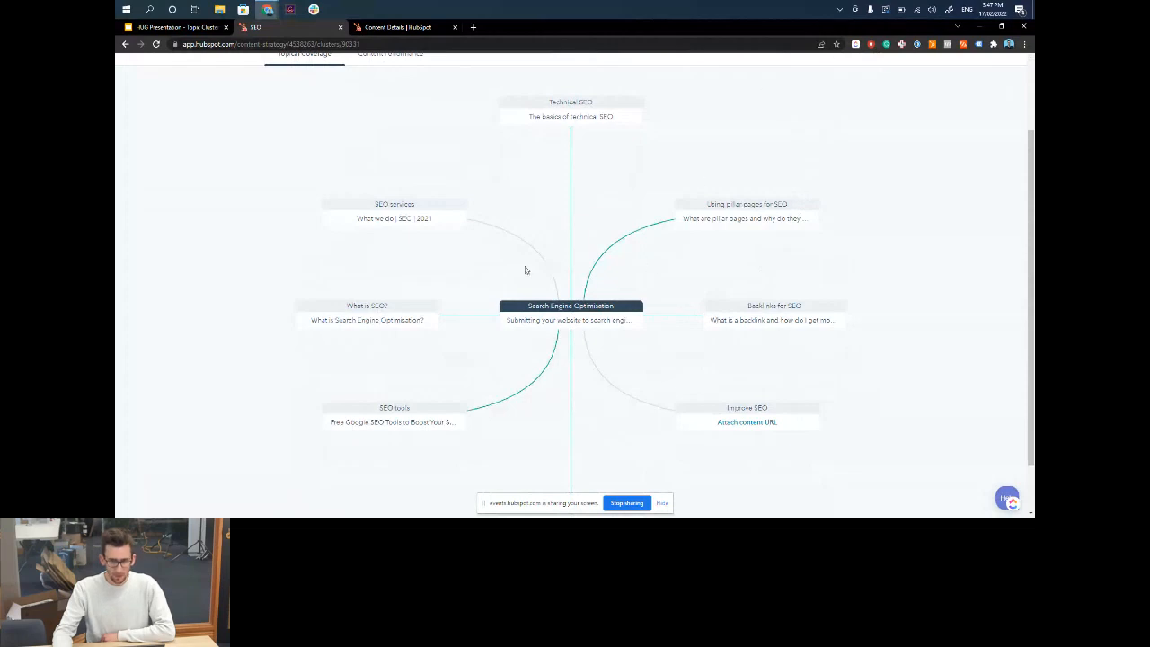
pyautogui.scroll(-1, 513, 272)
pyautogui.click(813, 164)
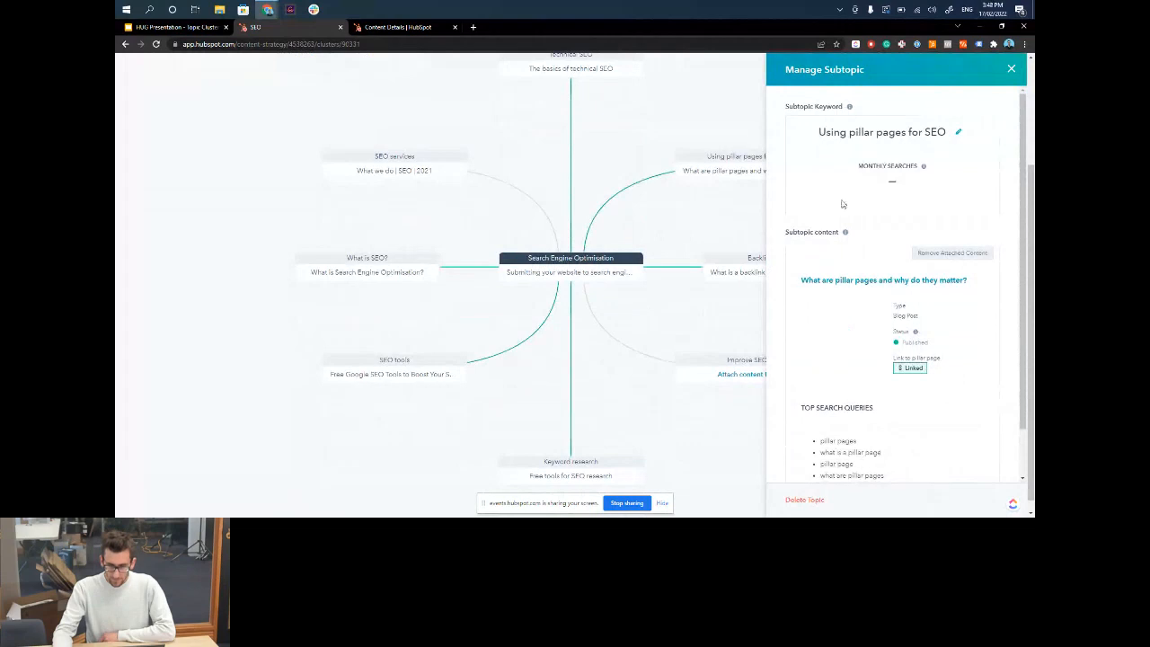
# Research "What is SEO" as a subtopic keyword and save it to the Search Engine Optimisation topic
pyautogui.scroll(2, 664, 185)
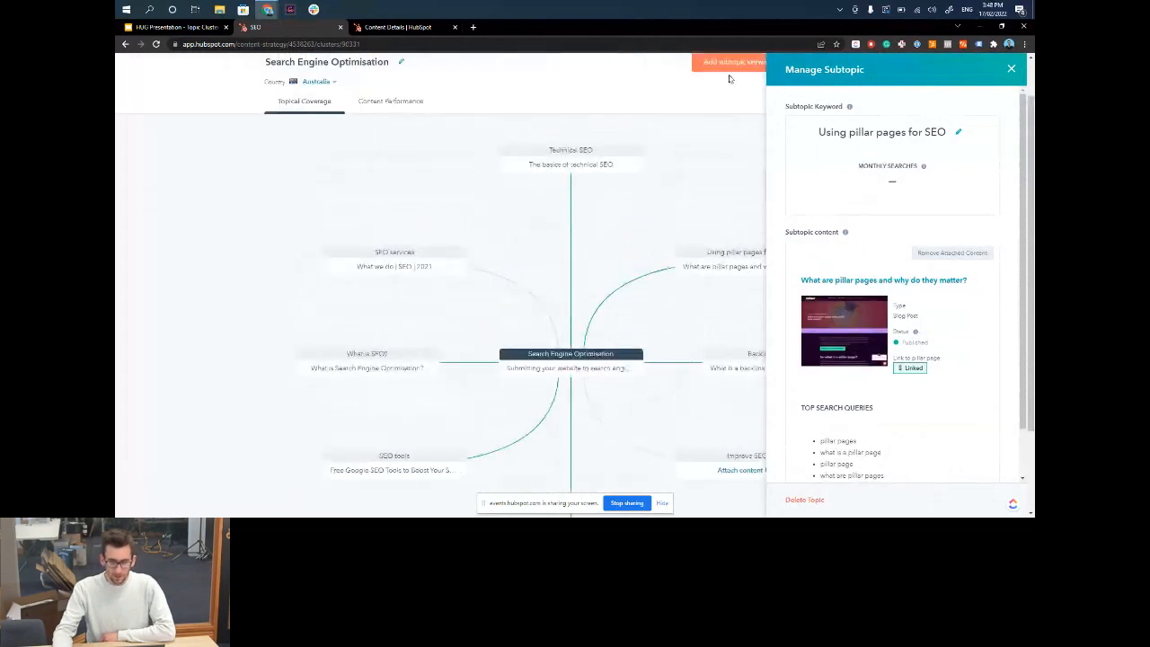
pyautogui.click(731, 63)
pyautogui.click(816, 125)
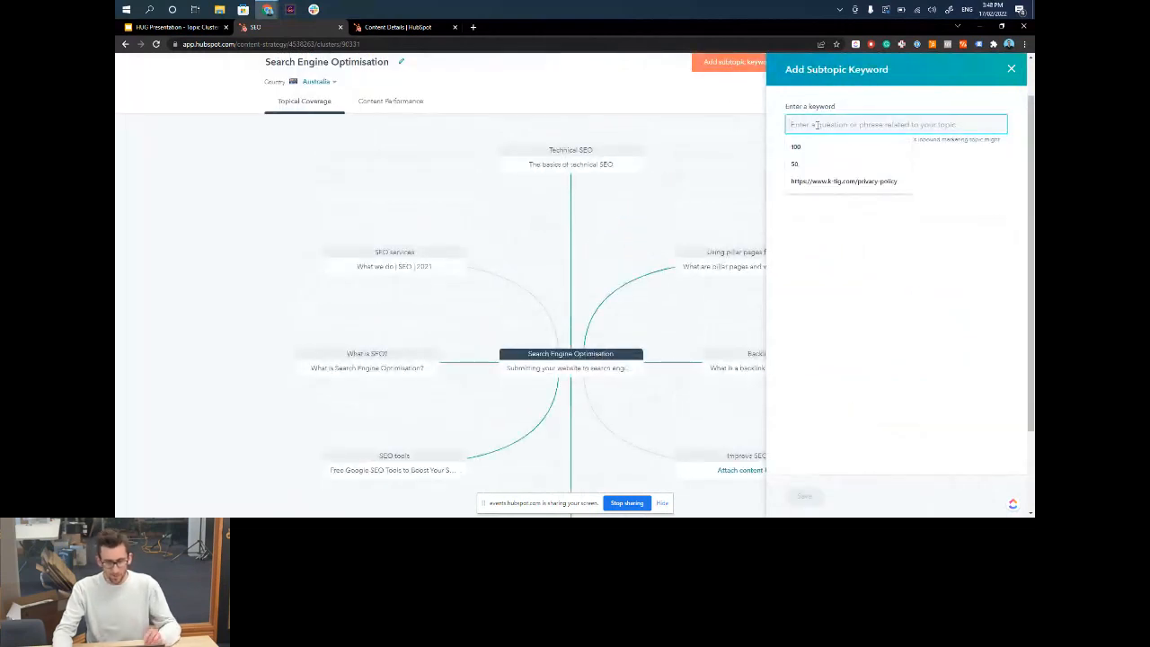
pyautogui.write('What is SEO')
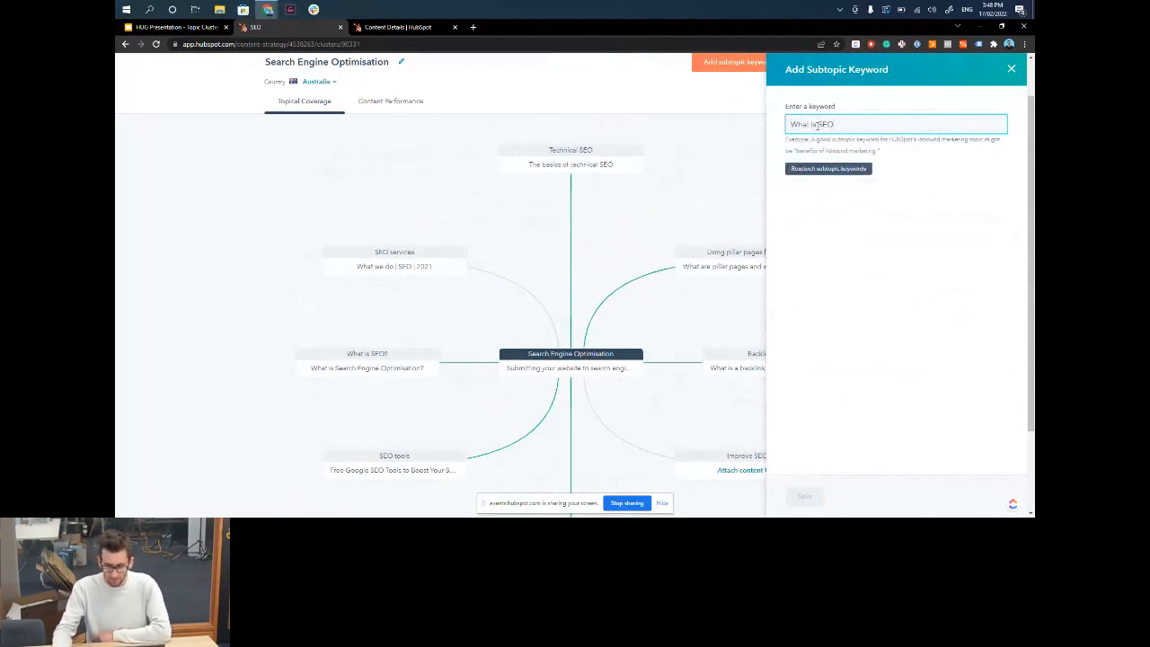
pyautogui.click(815, 169)
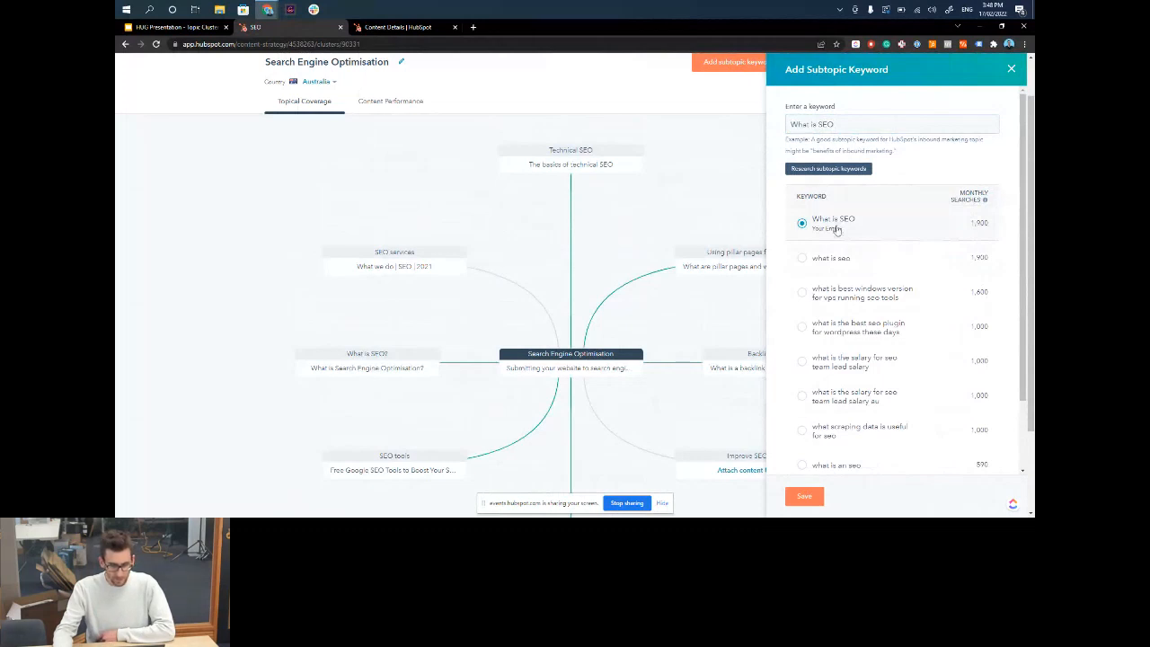
pyautogui.click(804, 496)
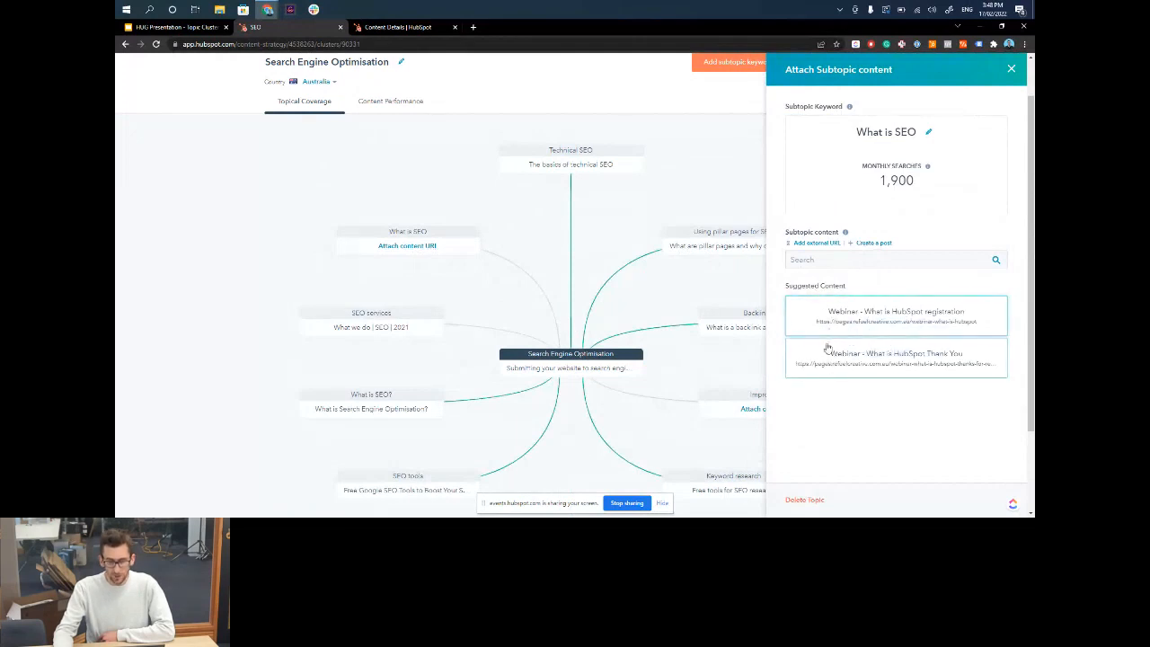
# View the content types offered for creating a new post for the "What is SEO" subtopic, without creating one
pyautogui.click(820, 260)
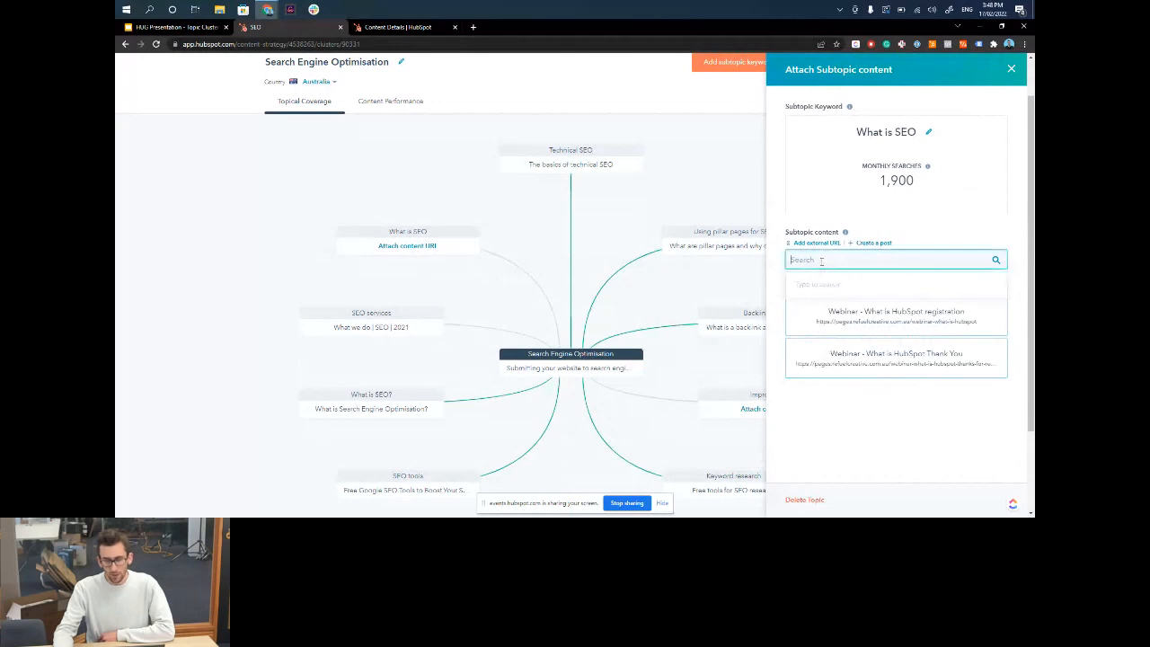
pyautogui.click(867, 244)
pyautogui.click(613, 155)
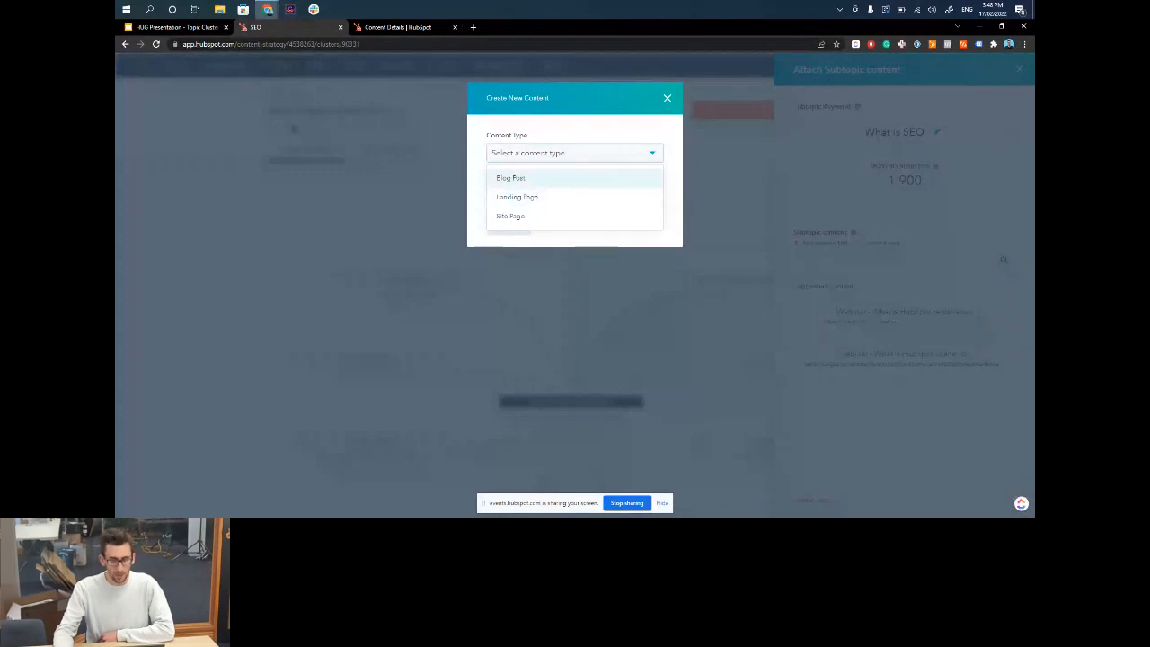
pyautogui.click(666, 97)
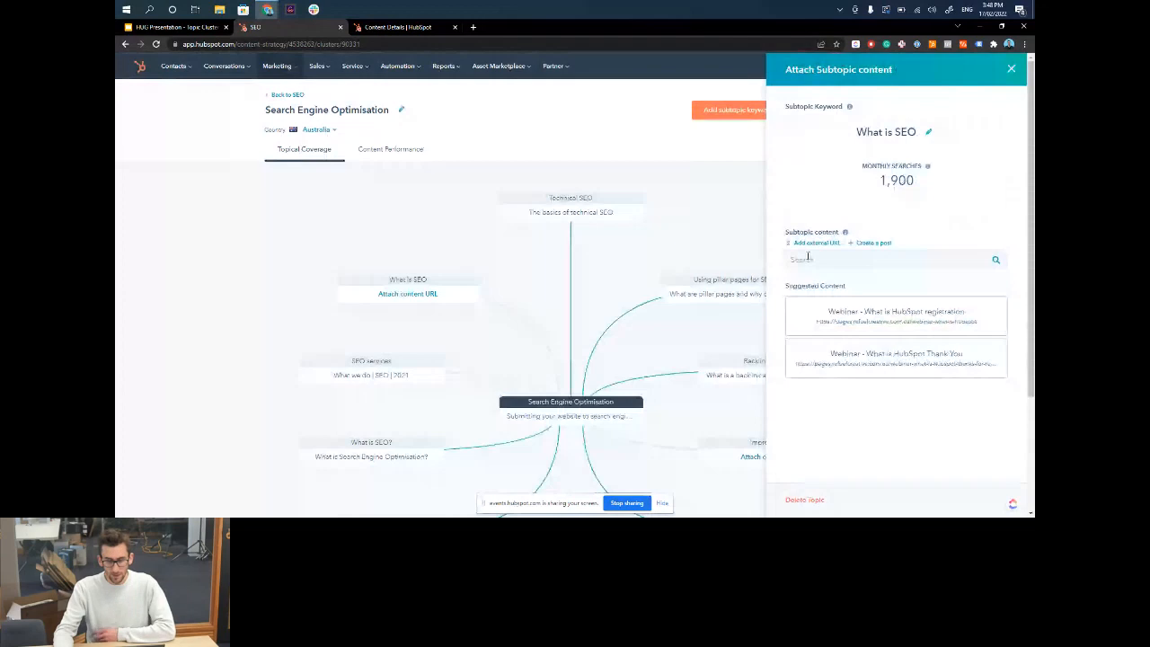
# View the external URL option for the "What is SEO" subtopic and return to the cluster map without attaching content
pyautogui.click(809, 256)
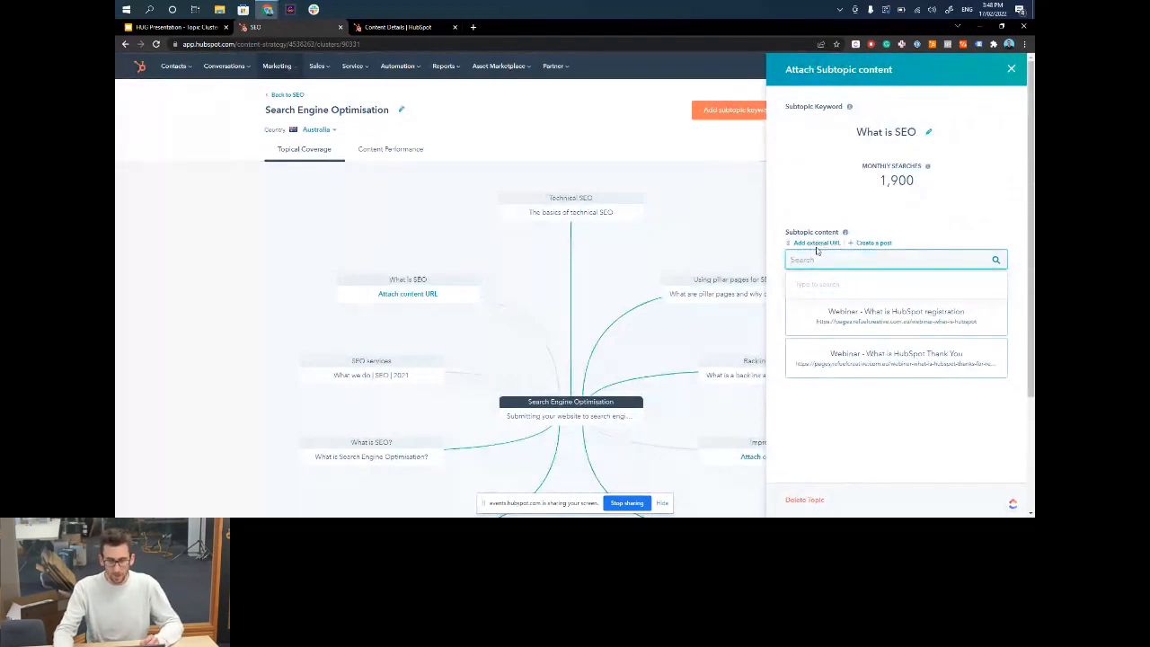
pyautogui.click(815, 244)
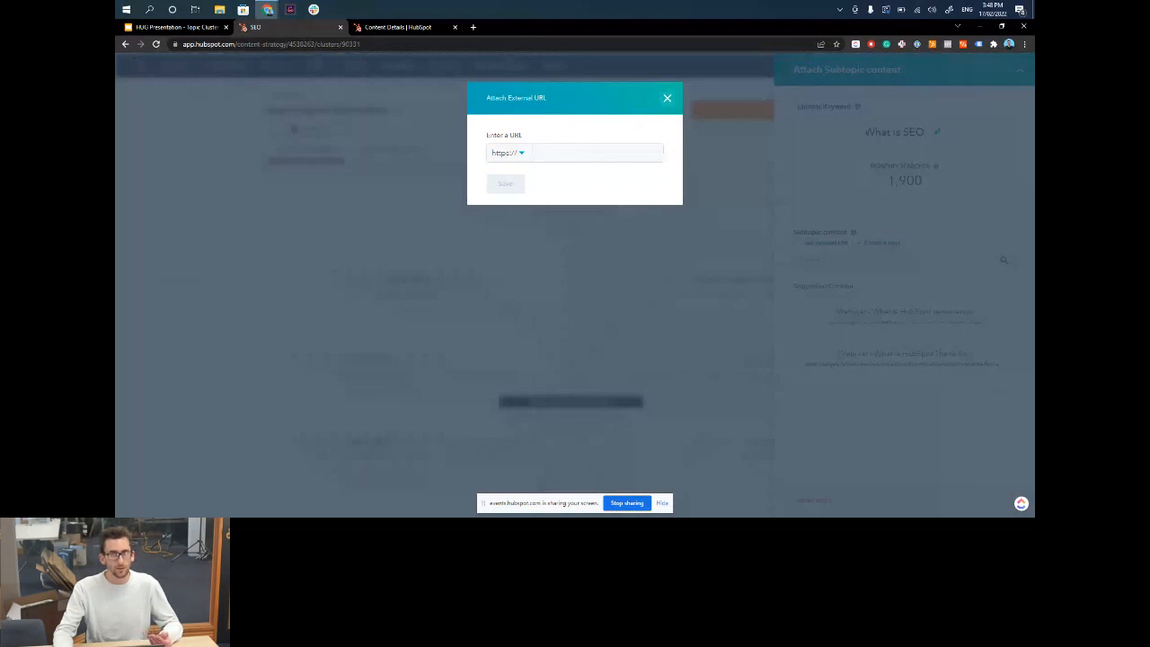
pyautogui.click(667, 98)
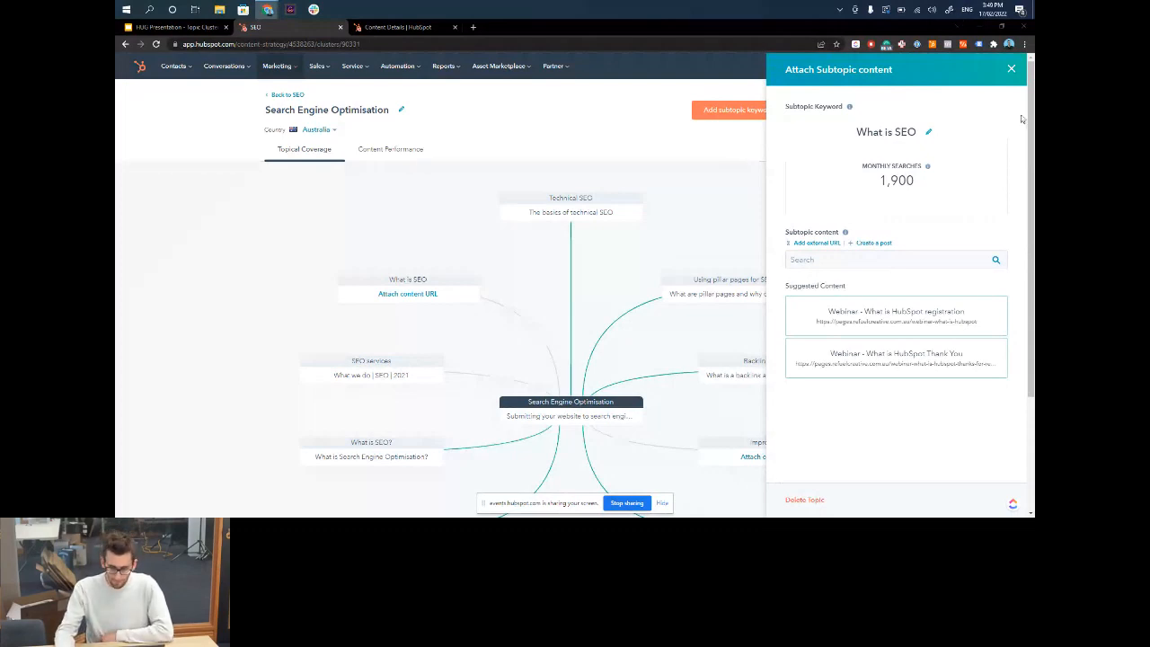
pyautogui.click(1010, 69)
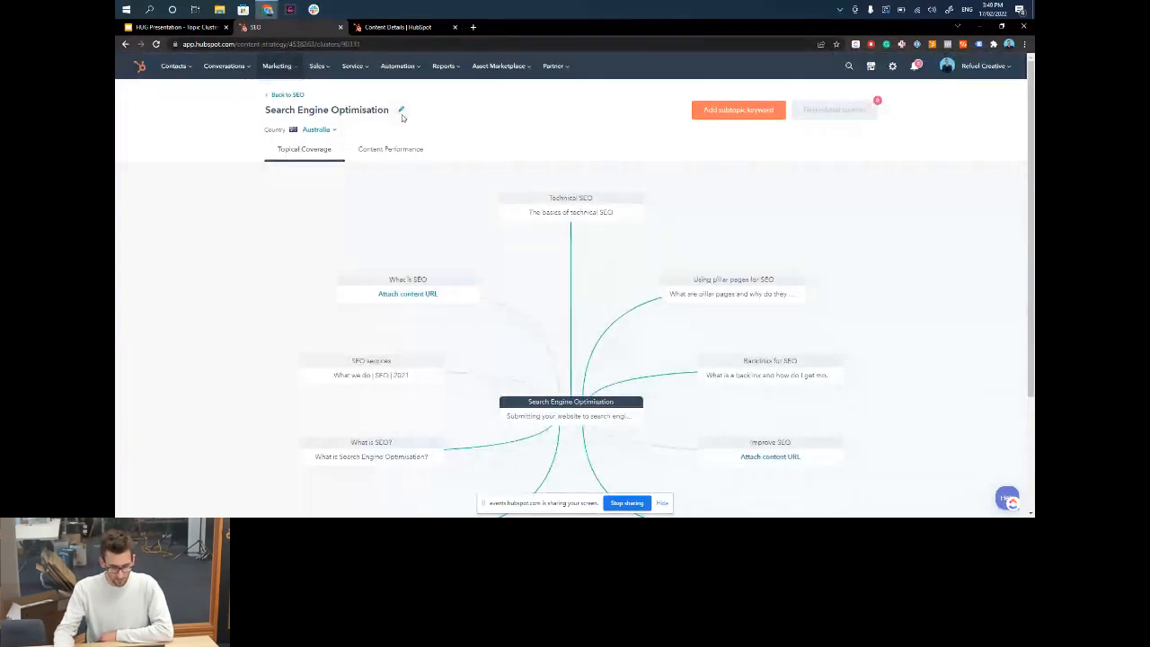
# Open the blog post "Quick Wins to Improve Your SEO" for editing and show its optimization settings
pyautogui.scroll(-2, 401, 123)
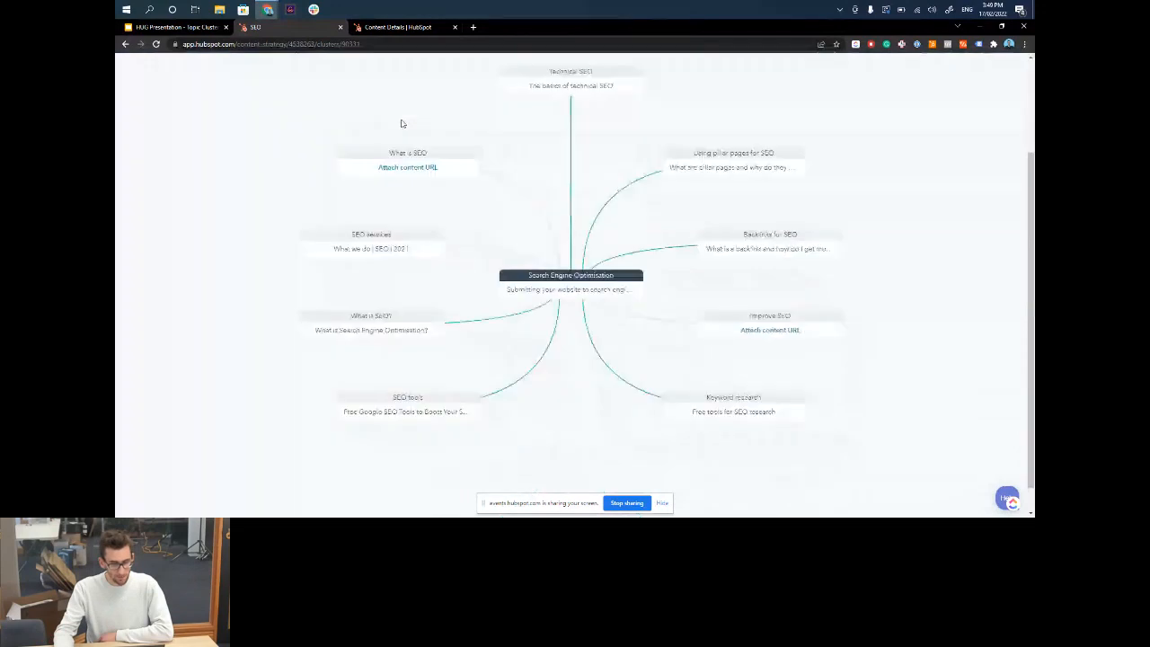
pyautogui.hotkey('ctrl', 'Tab')
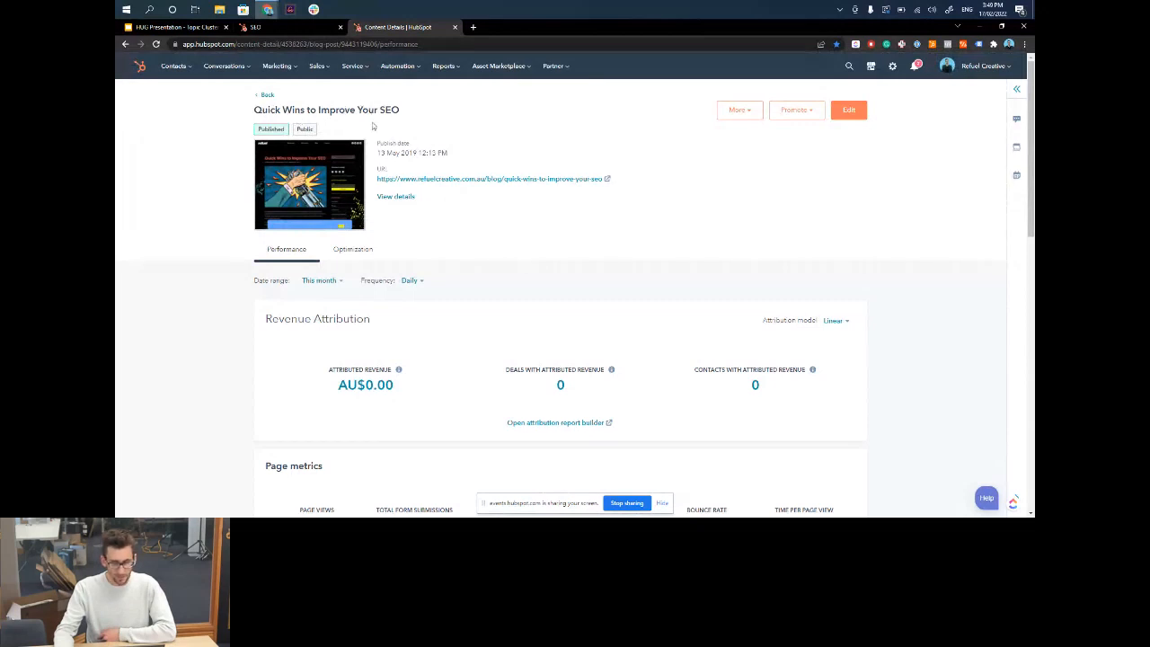
pyautogui.click(855, 112)
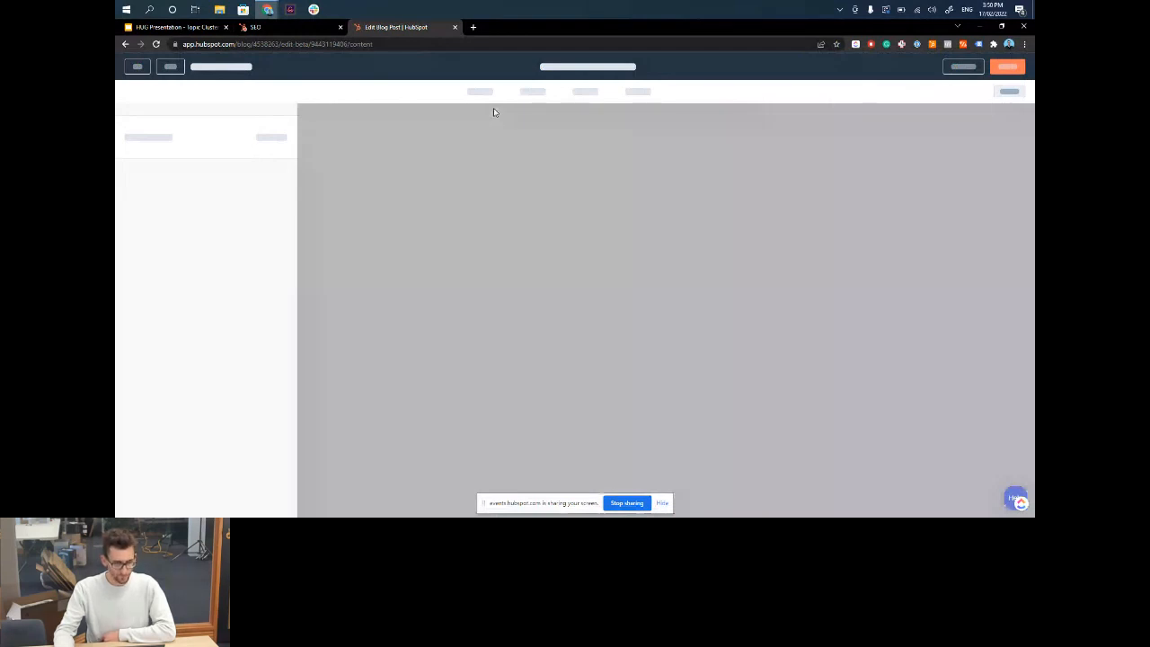
pyautogui.click(551, 97)
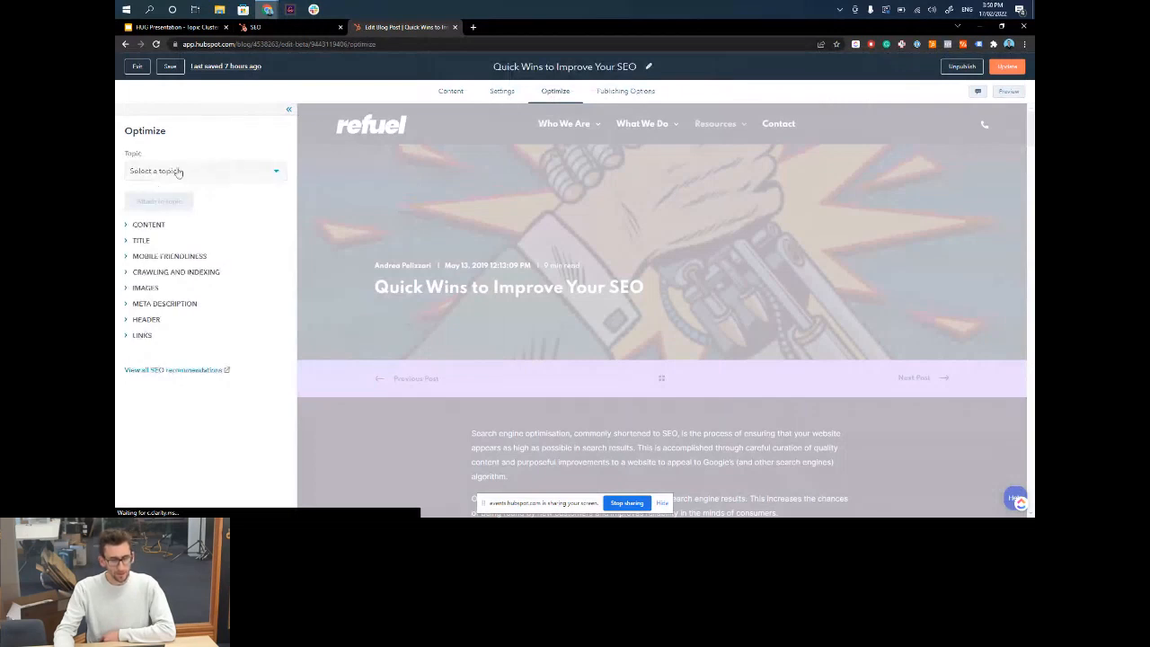
# Search the core topics for "search" and set the post's topic to Search Engine Optimisation
pyautogui.click(239, 173)
pyautogui.write('searc')
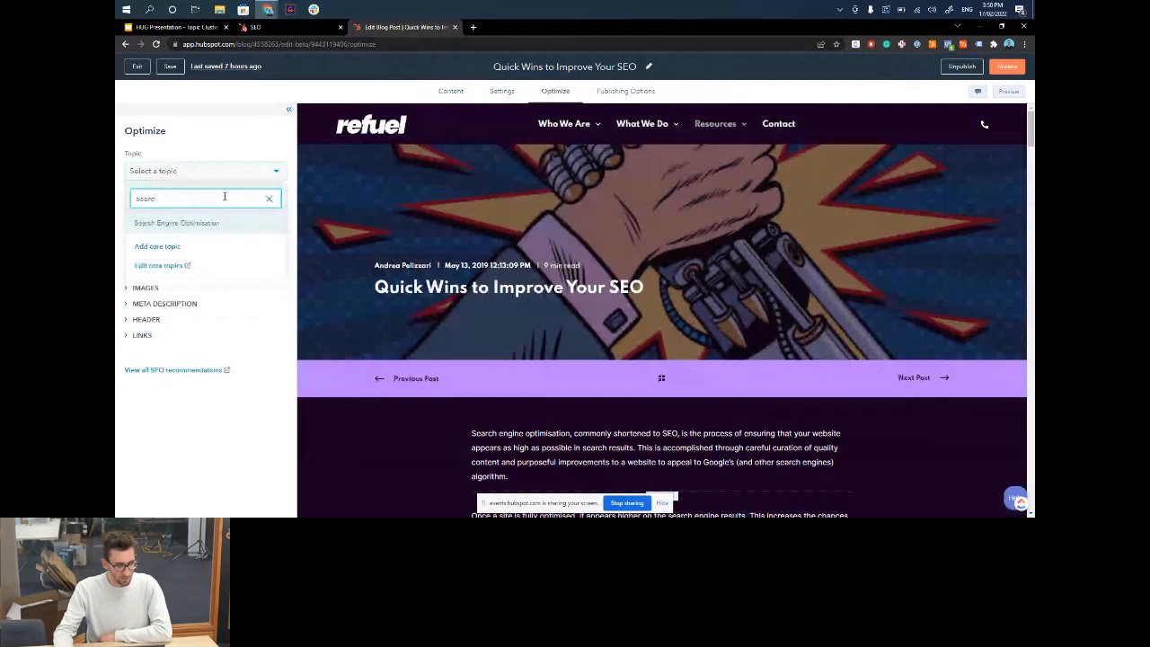
pyautogui.write('h')
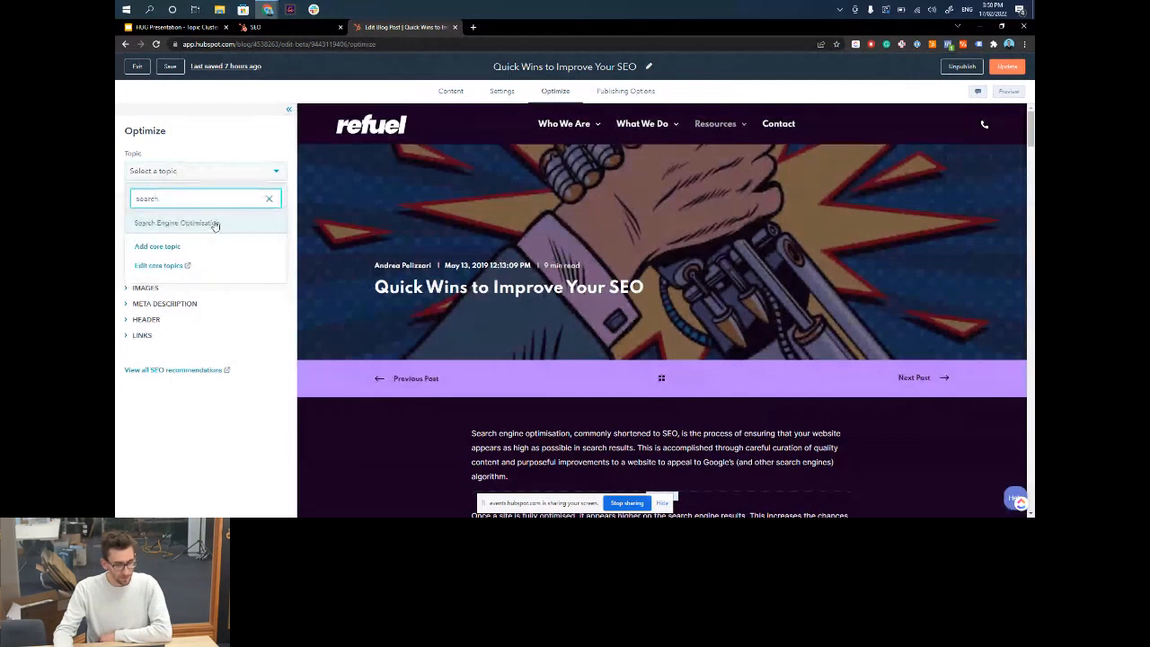
pyautogui.click(207, 224)
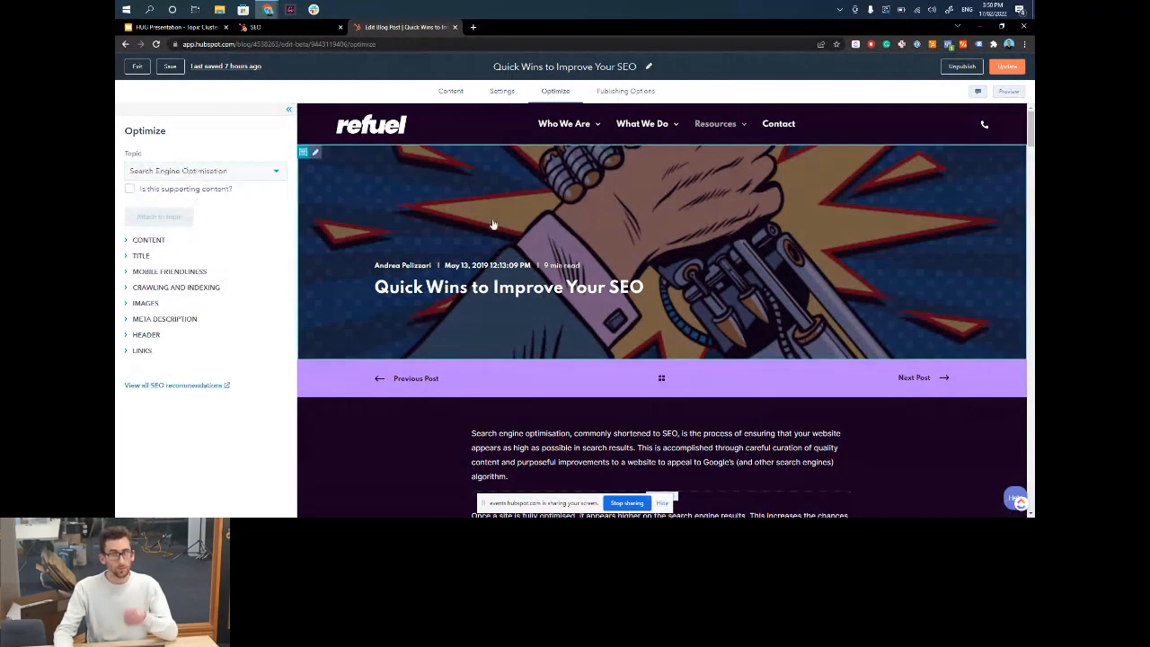
# Mark the post as supporting content, choose the subtopic keyword "Improve SEO", and attach the post to the topic
pyautogui.click(131, 191)
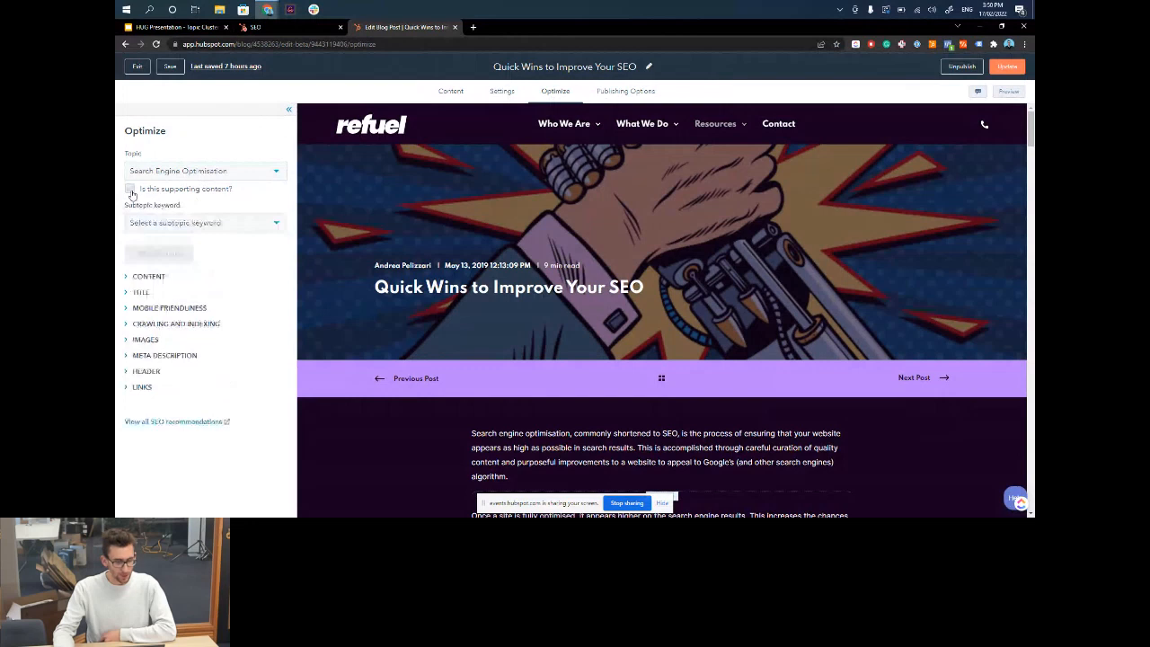
pyautogui.click(179, 222)
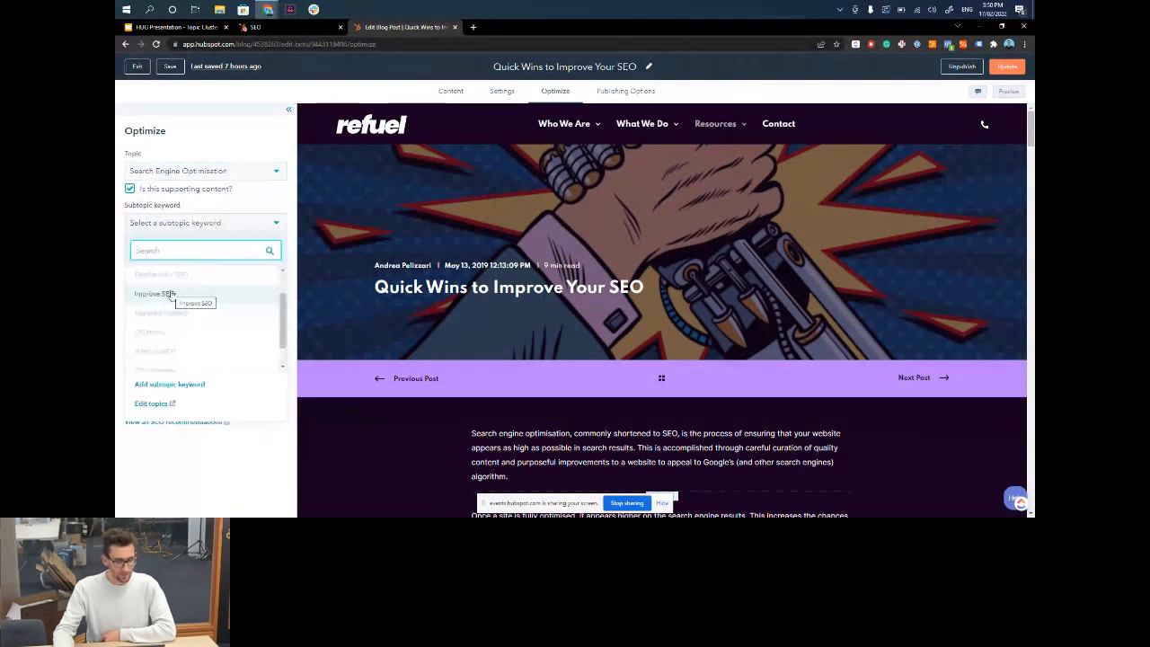
pyautogui.click(154, 293)
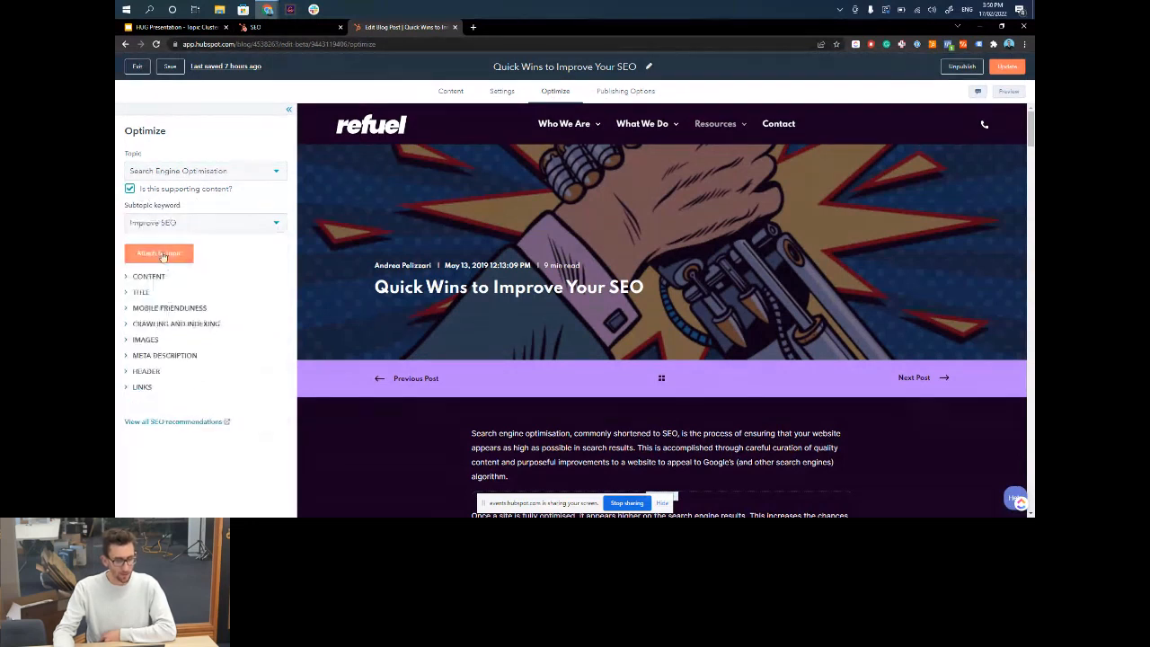
pyautogui.click(160, 255)
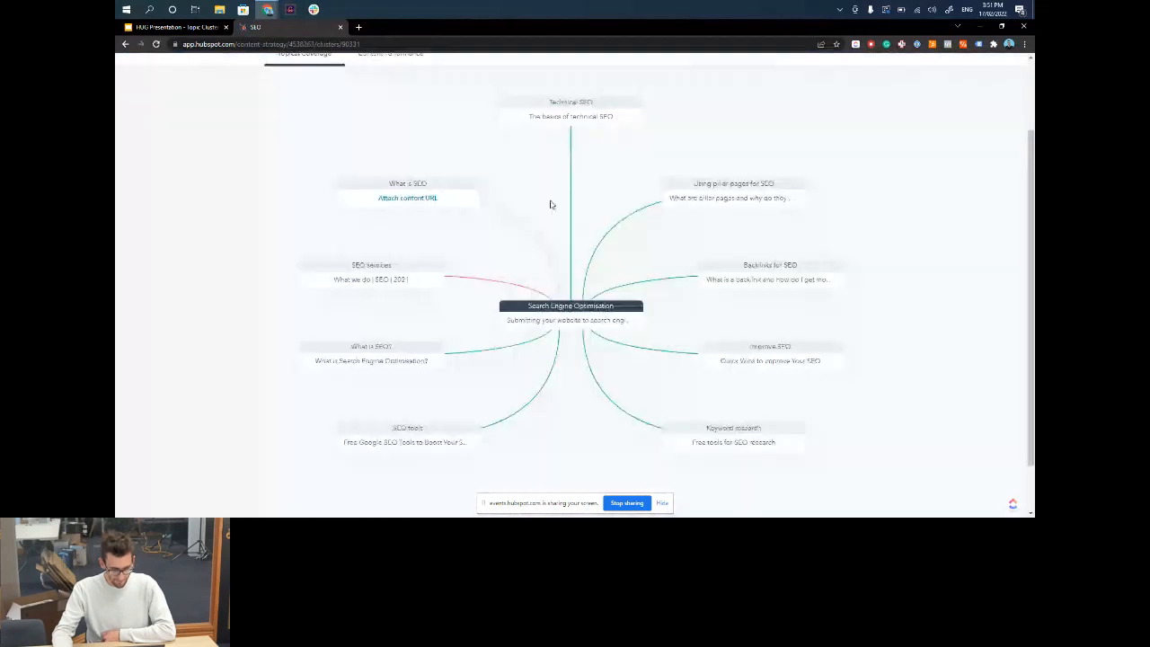
# Look over the links between the subtopics and the pillar page in the Search Engine Optimisation cluster map
pyautogui.scroll(-1, 551, 205)
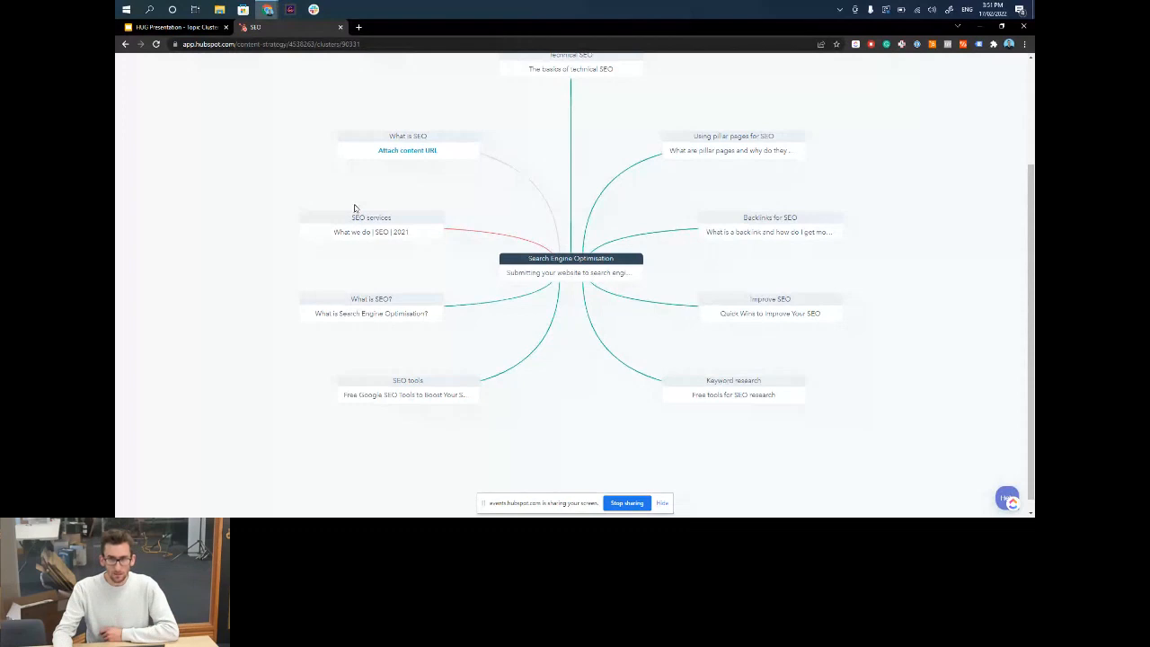
pyautogui.scroll(3, 354, 208)
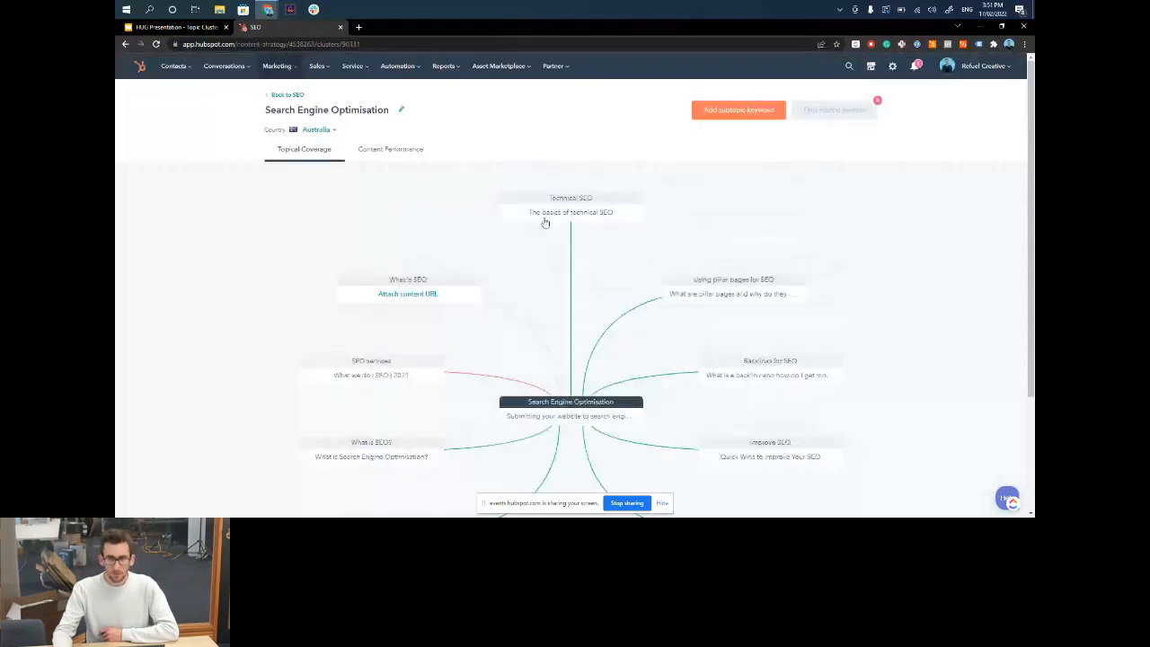
pyautogui.scroll(-1, 545, 223)
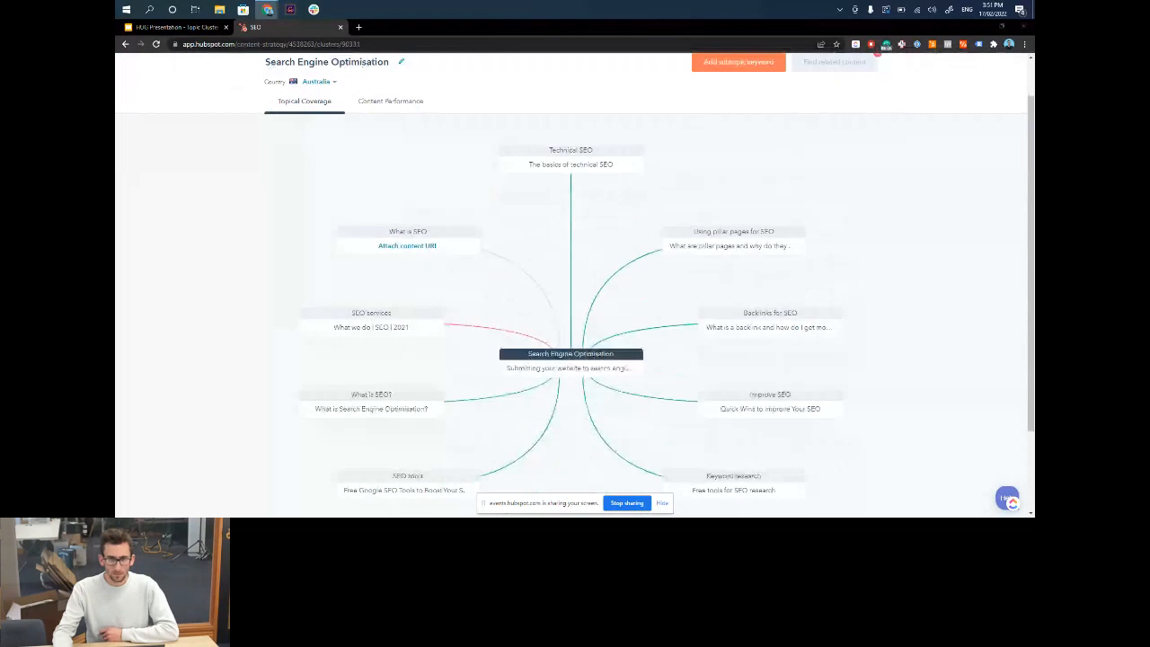
# Switch to the Google Slides deck "HUG Presentation - Topic Clusters" and present it full screen
pyautogui.click(196, 27)
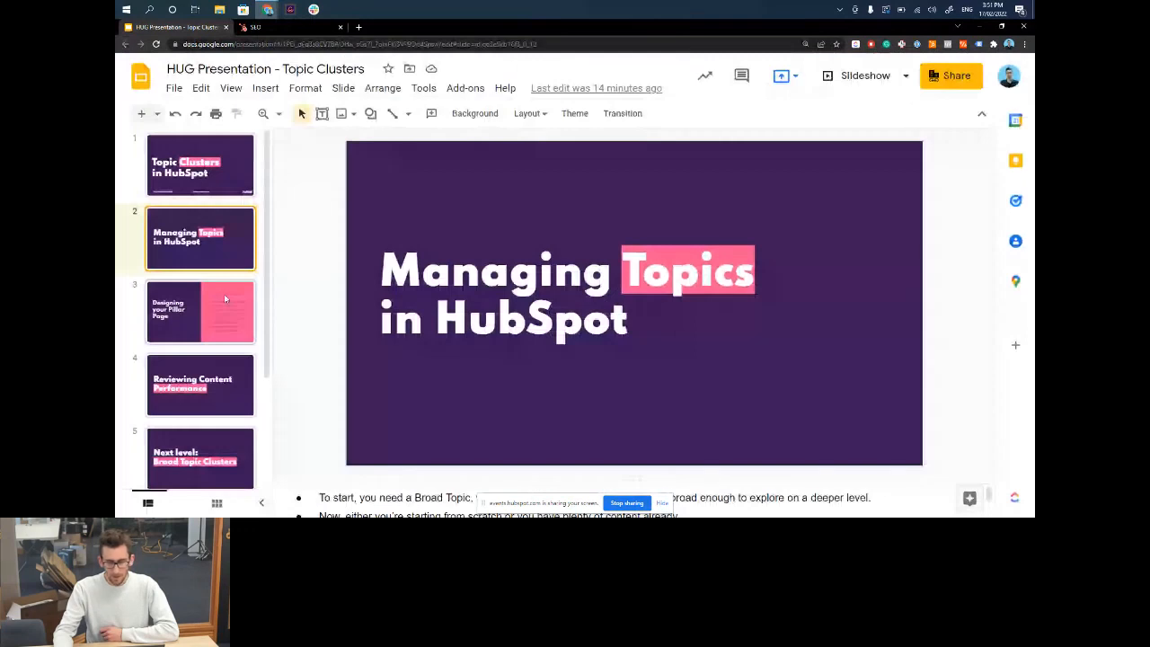
pyautogui.hotkey('ctrl', 'F5')
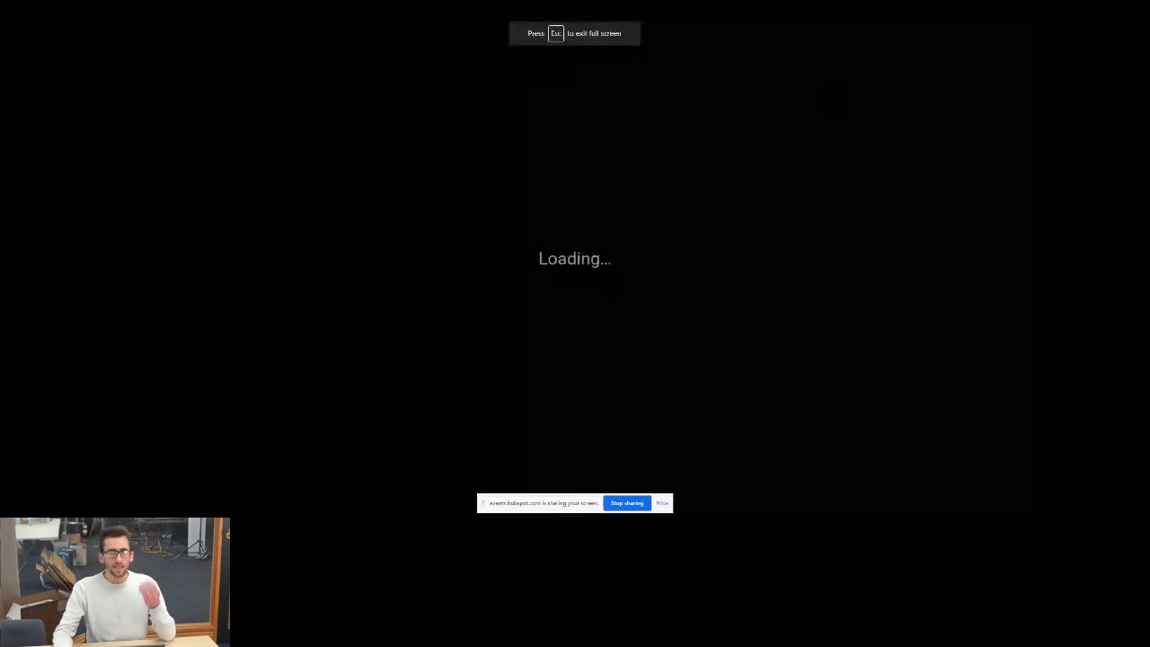
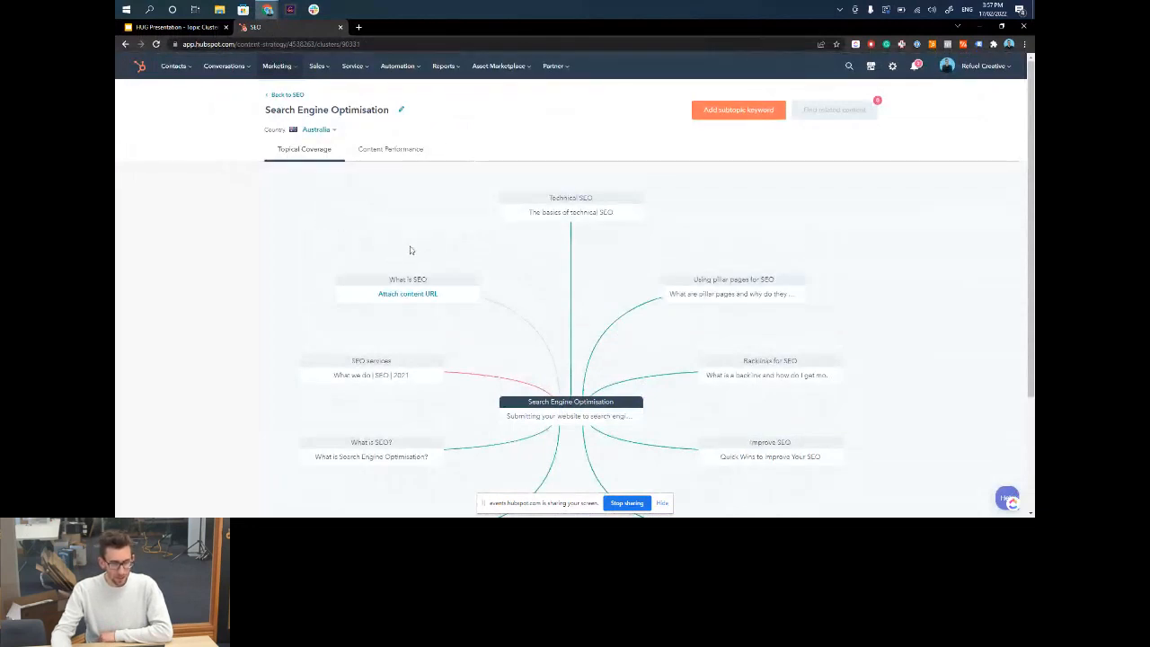
# Review the content performance of the Search Engine Optimisation pillar page and its subtopic content
pyautogui.click(382, 152)
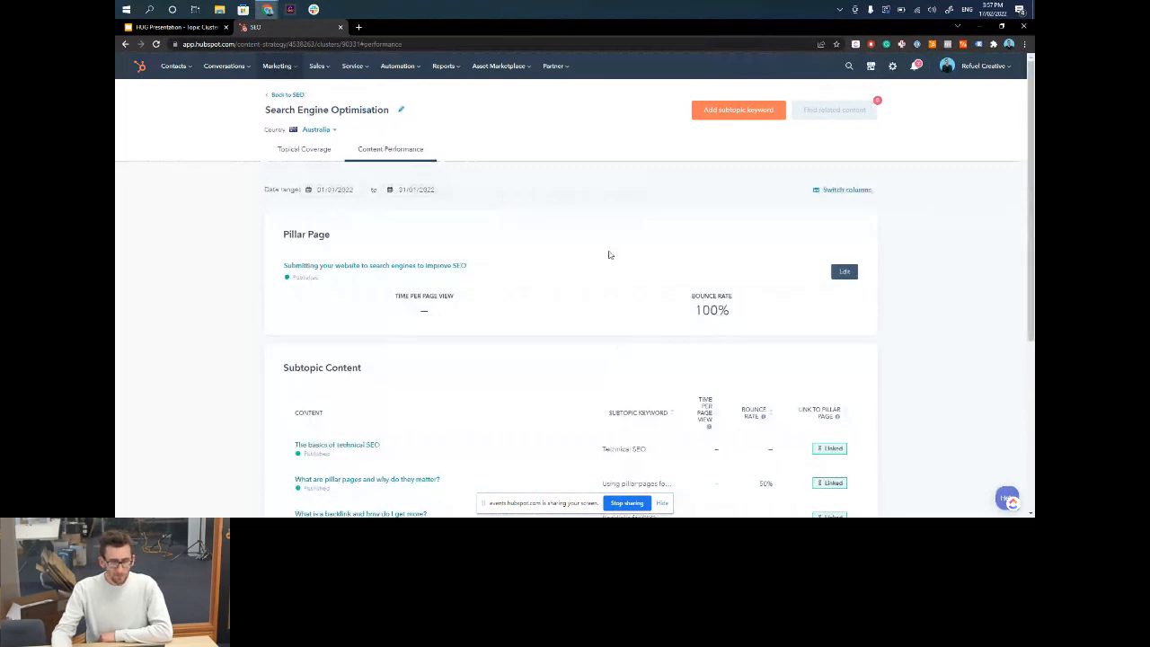
pyautogui.scroll(-1, 608, 255)
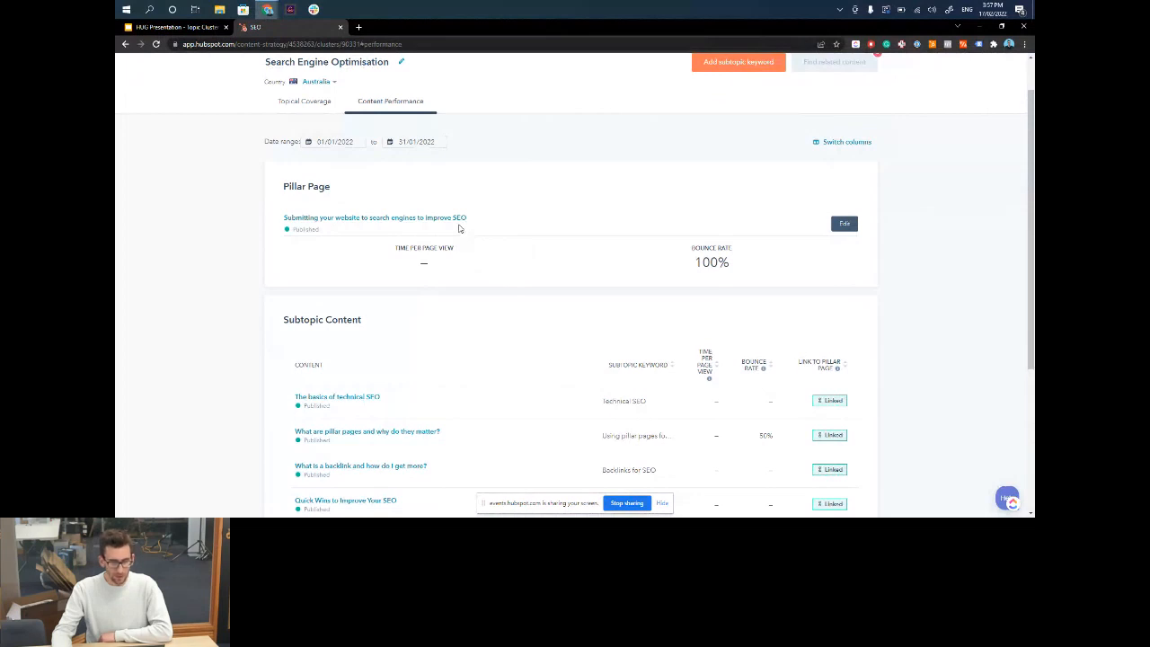
pyautogui.scroll(-5, 458, 228)
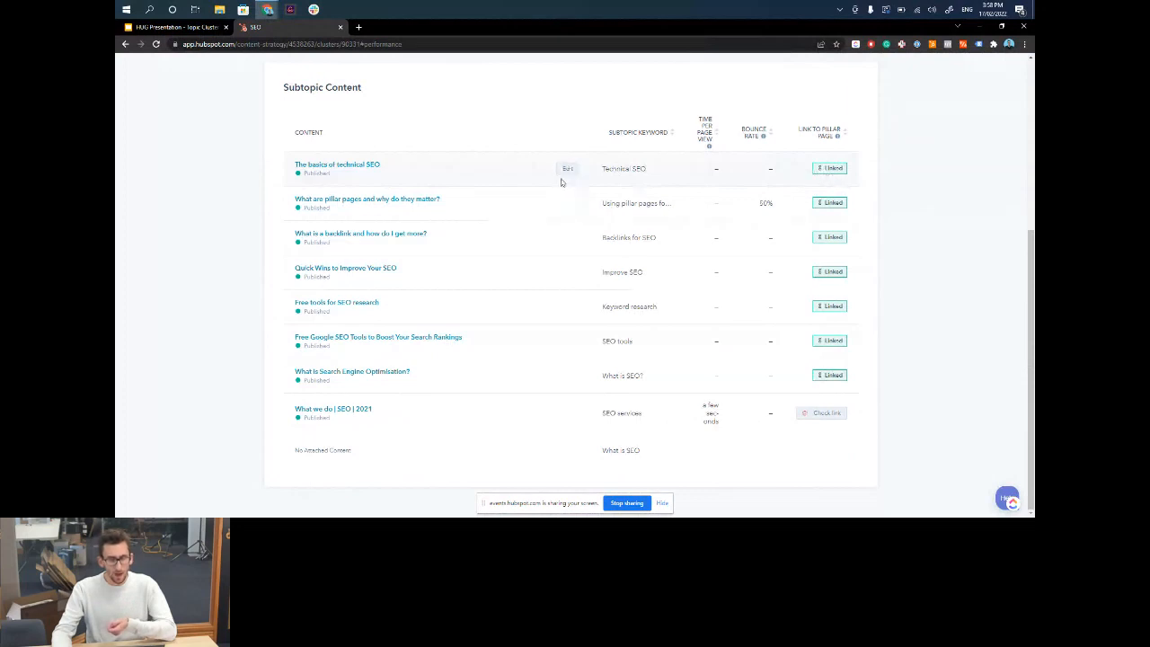
pyautogui.scroll(1, 516, 185)
pyautogui.scroll(1, 495, 186)
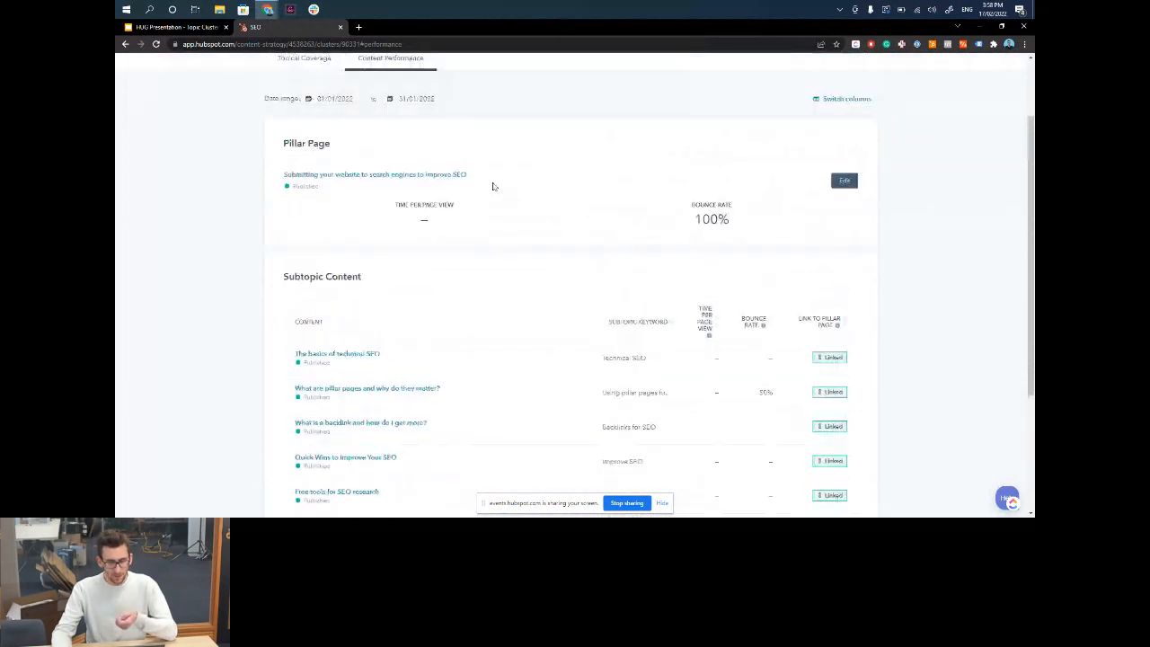
pyautogui.scroll(1, 492, 186)
# Return to the topical coverage map and examine the subtopic links
pyautogui.click(317, 113)
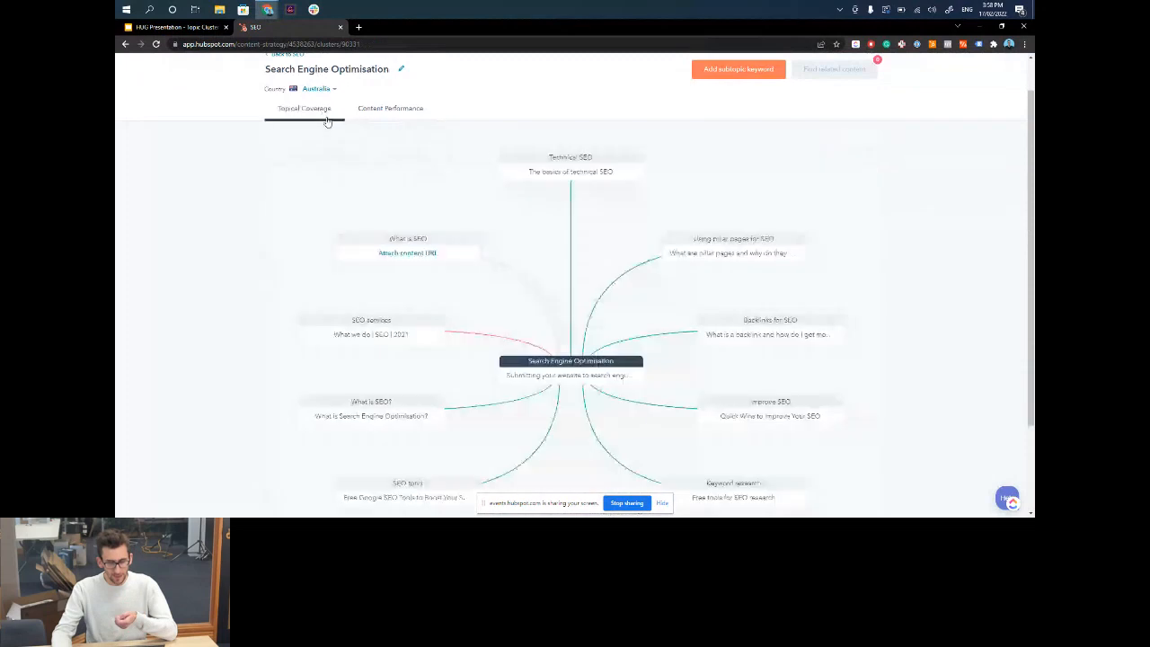
pyautogui.scroll(-1, 513, 163)
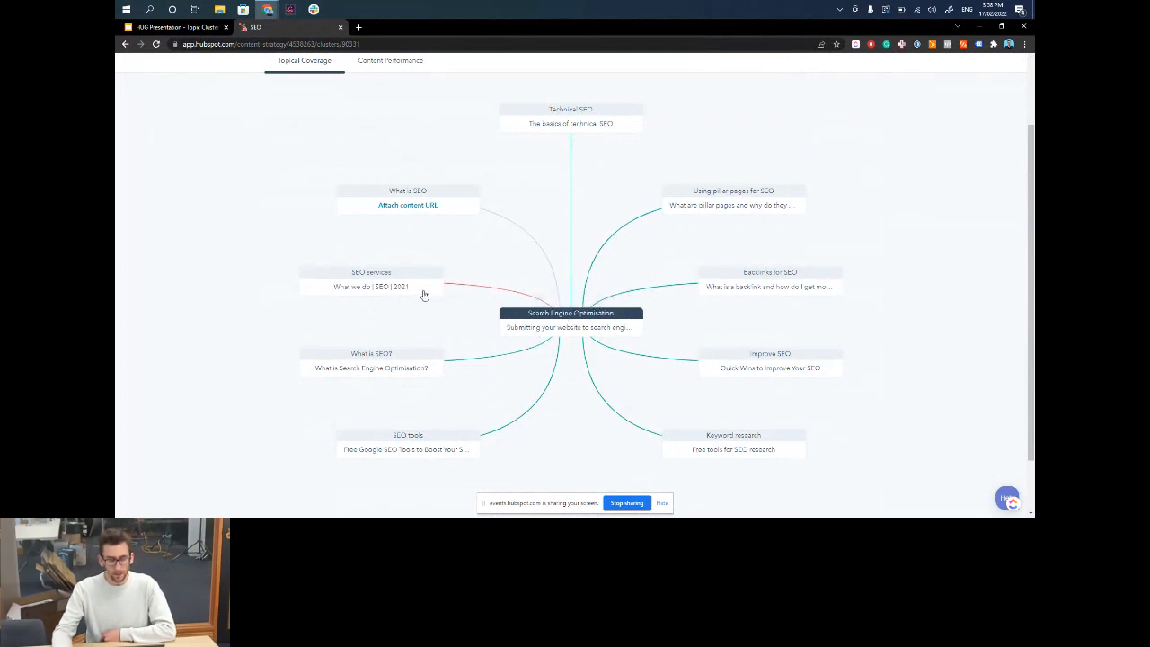
pyautogui.scroll(2, 462, 300)
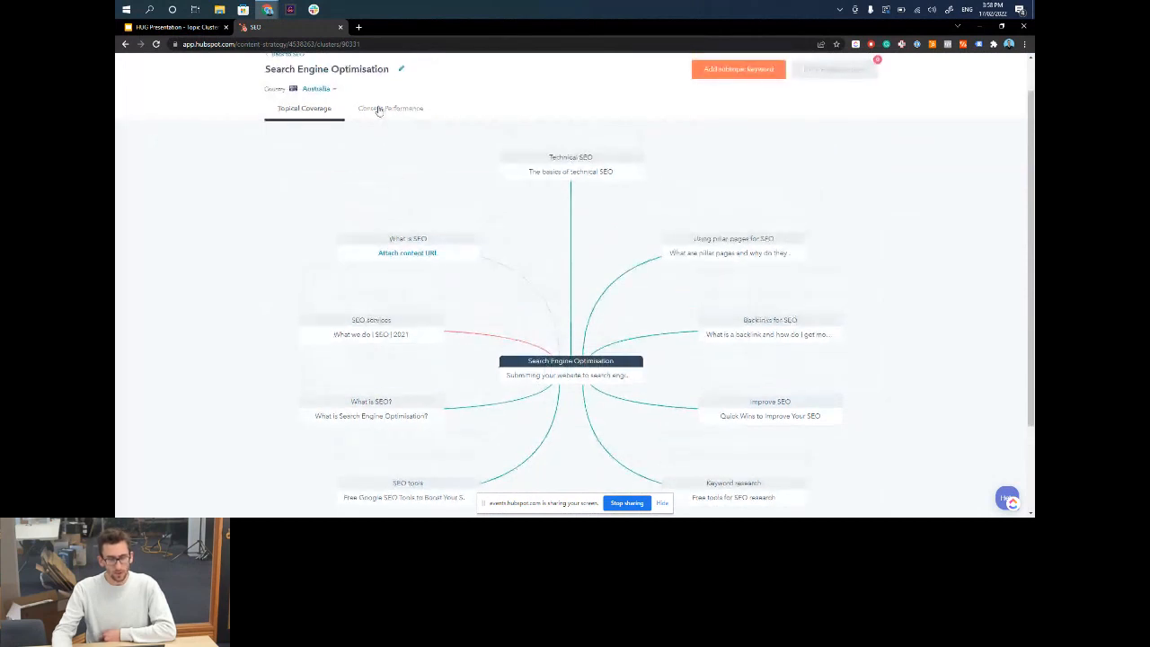
# Run a pillar page link check on "What we do | SEO | 2021" from the topic's content performance list
pyautogui.click(378, 109)
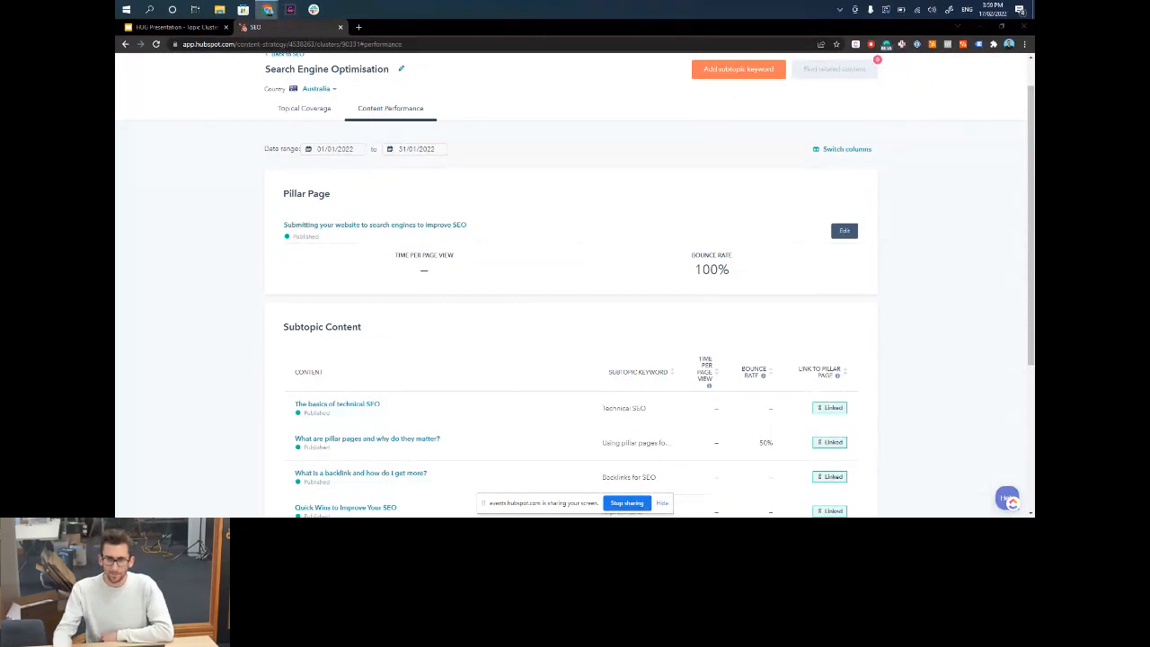
pyautogui.scroll(-3, 908, 382)
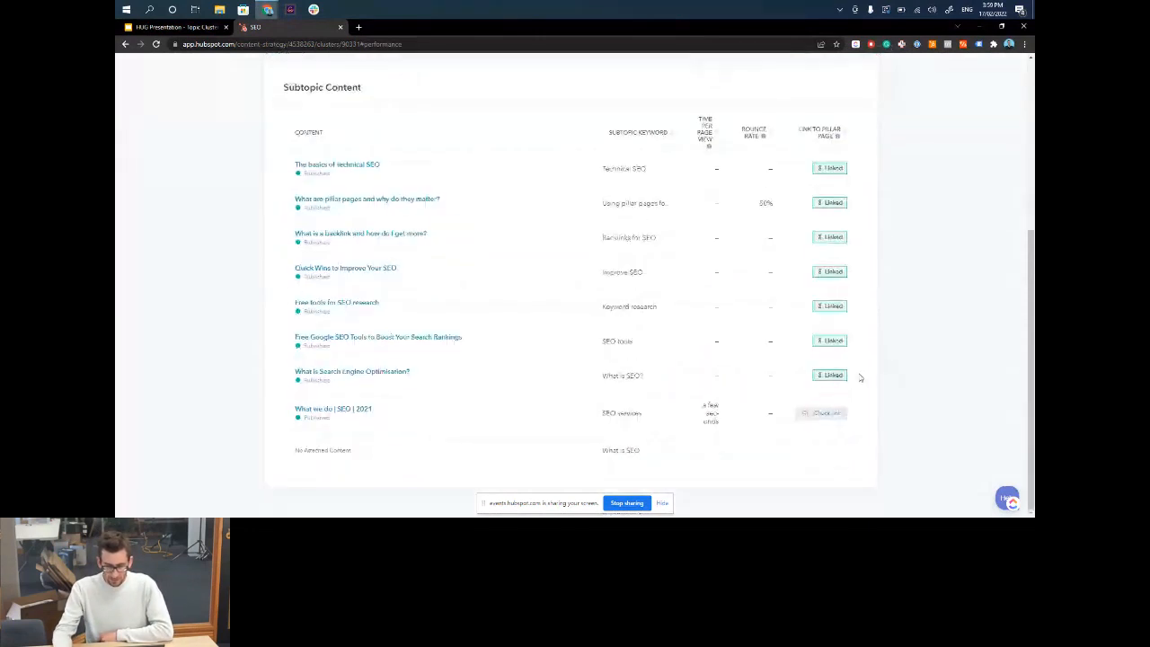
pyautogui.click(820, 418)
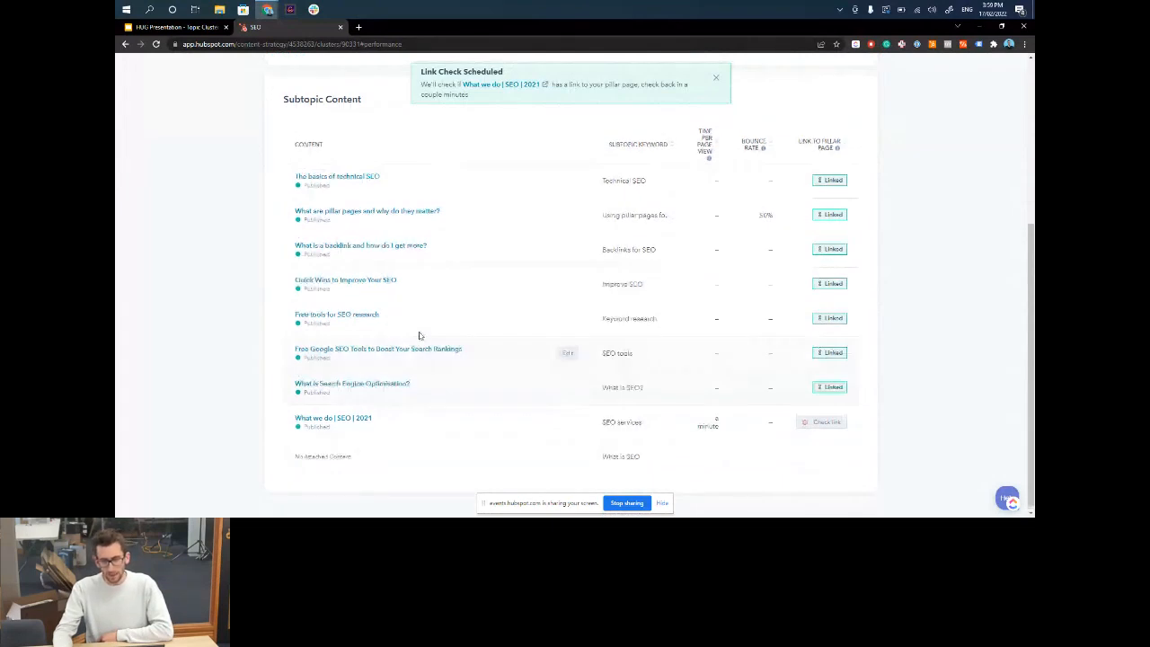
pyautogui.click(835, 424)
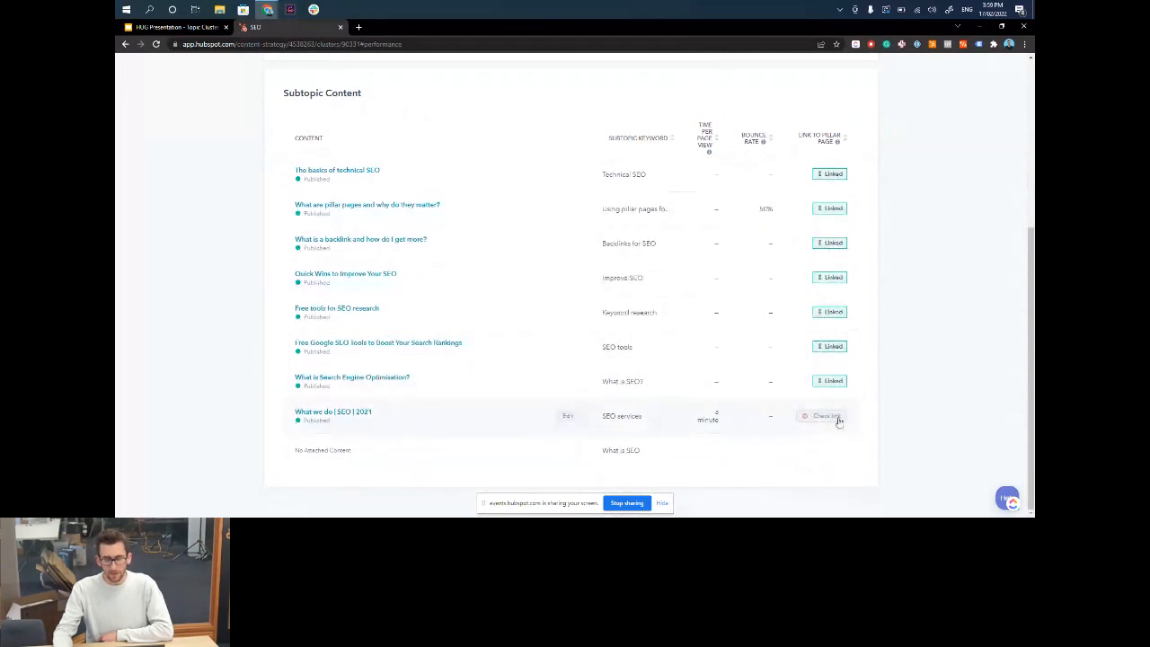
# Return to the cluster map and view the attached content and top search queries of the "SEO services" subtopic
pyautogui.scroll(1, 632, 328)
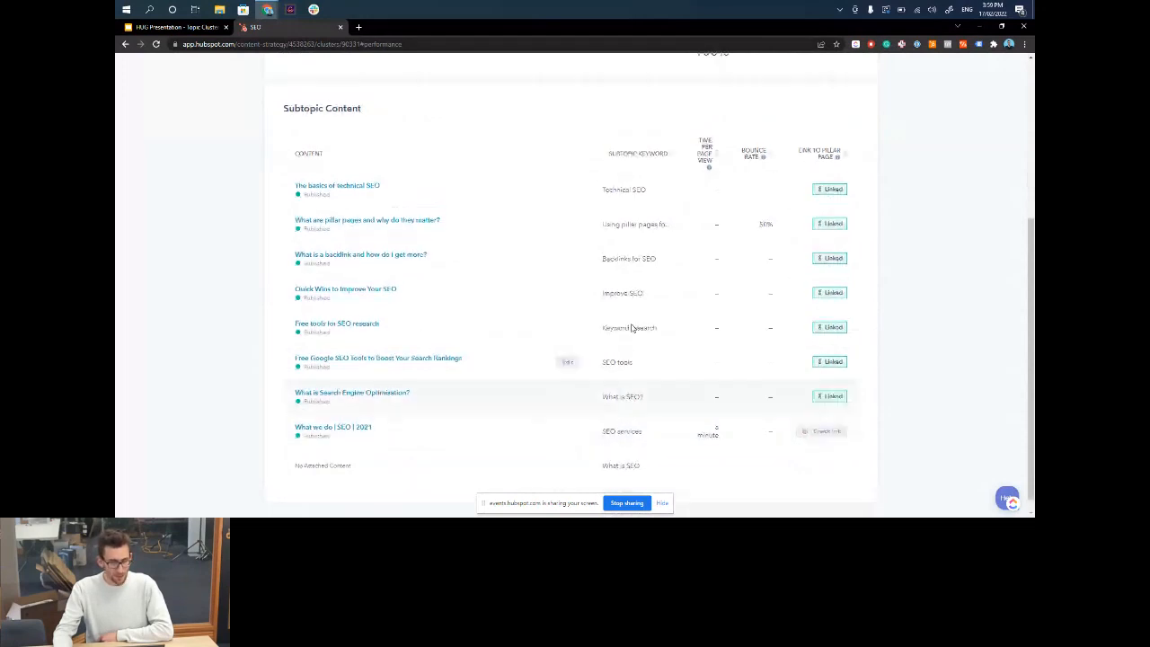
pyautogui.scroll(2, 632, 328)
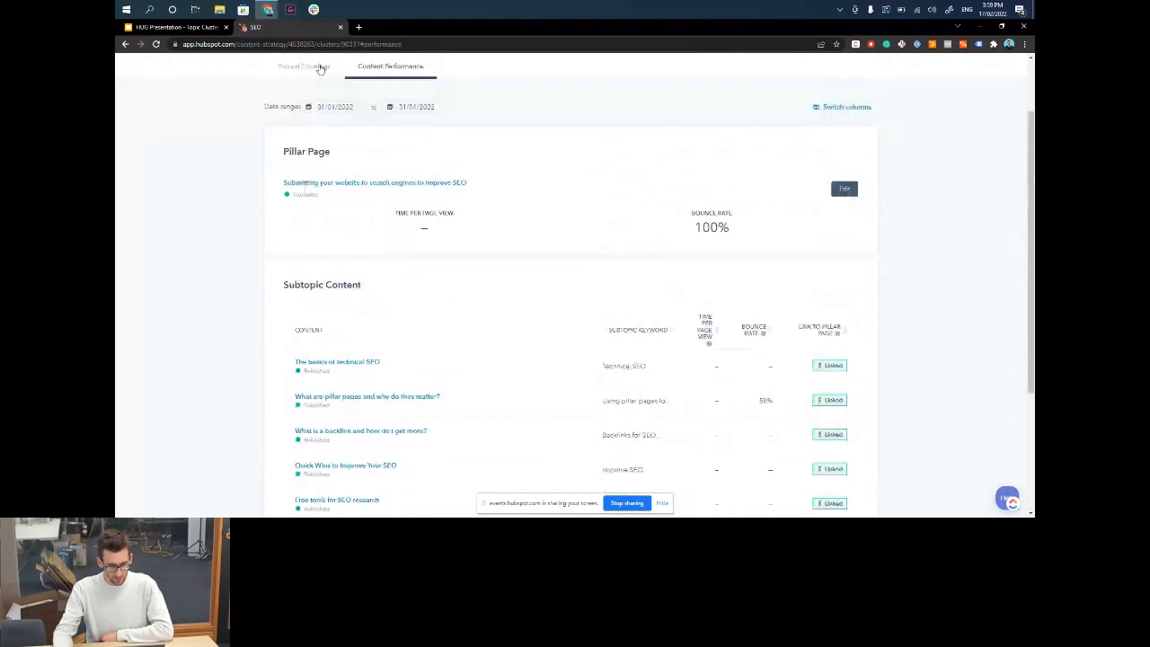
pyautogui.click(305, 66)
pyautogui.scroll(-1, 404, 236)
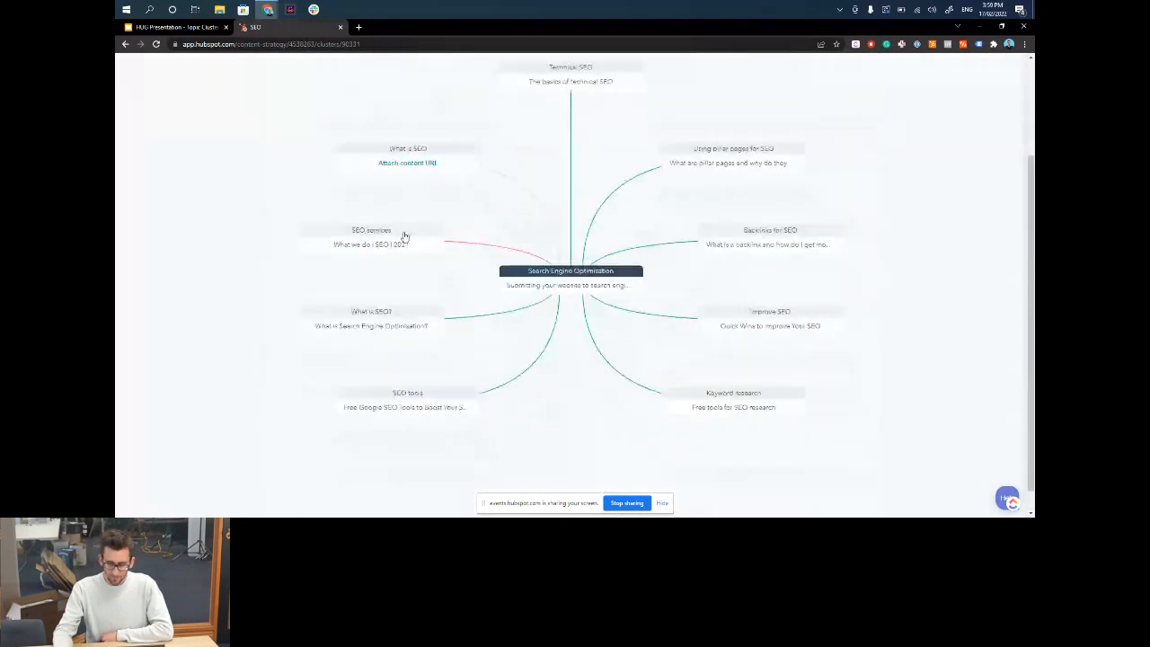
pyautogui.click(404, 237)
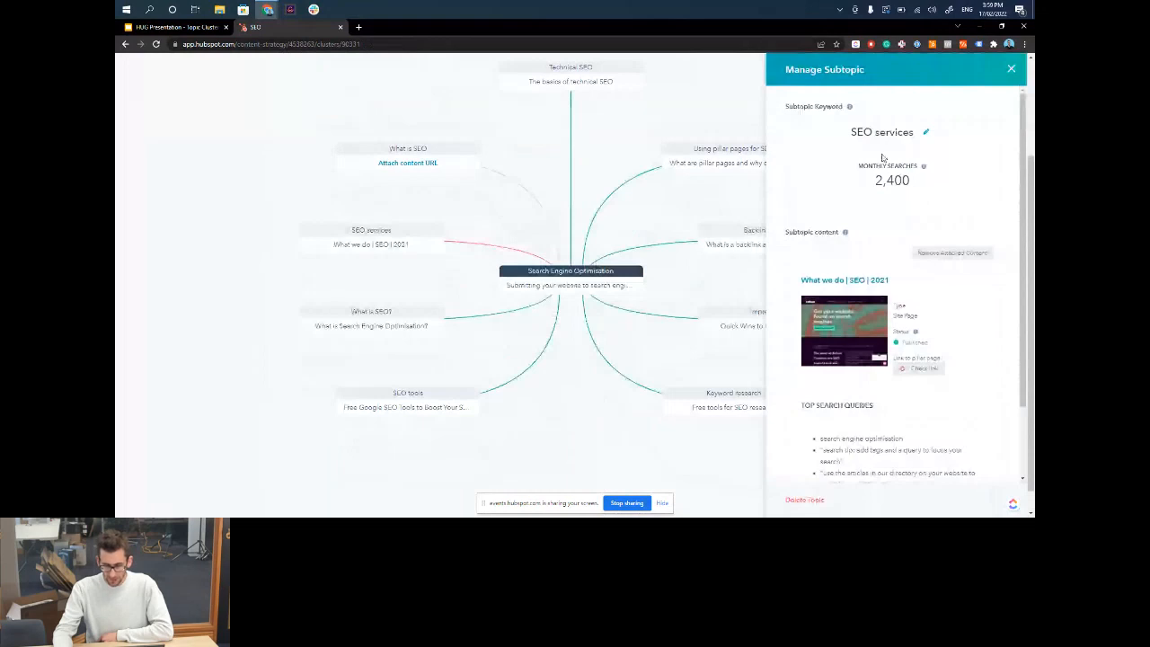
pyautogui.scroll(-1, 883, 158)
pyautogui.moveTo(905, 310)
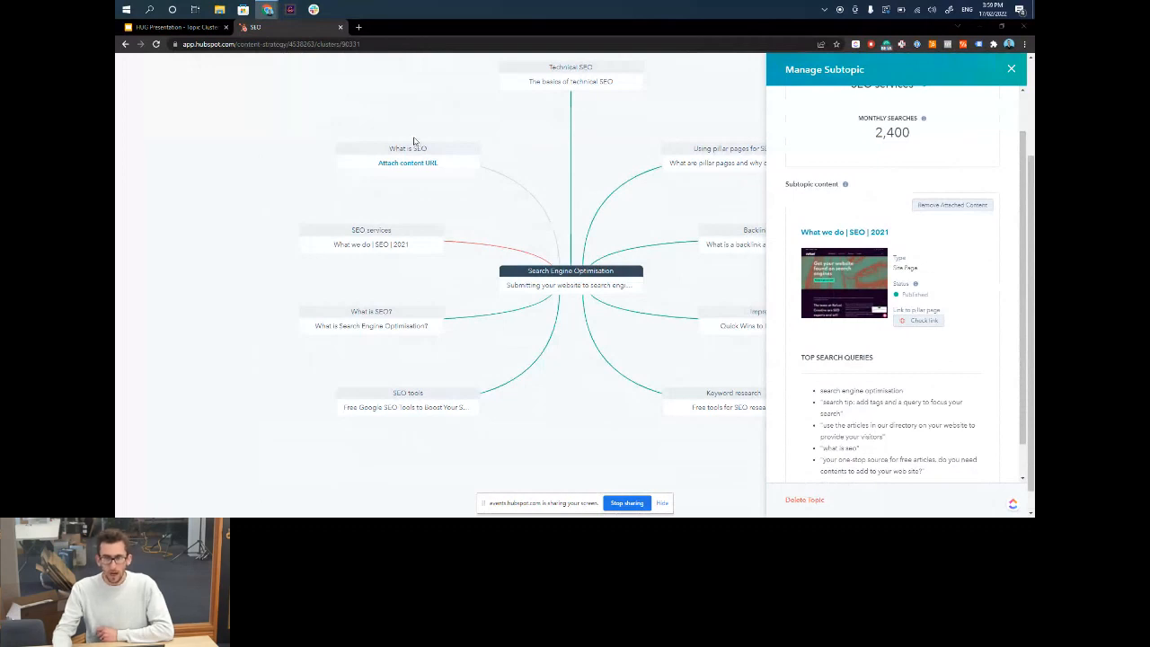
pyautogui.click(1011, 69)
# Search the Asset Marketplace modules for "pillar p" and open the Pillar Page Link module by HubSpot
pyautogui.scroll(2, 880, 88)
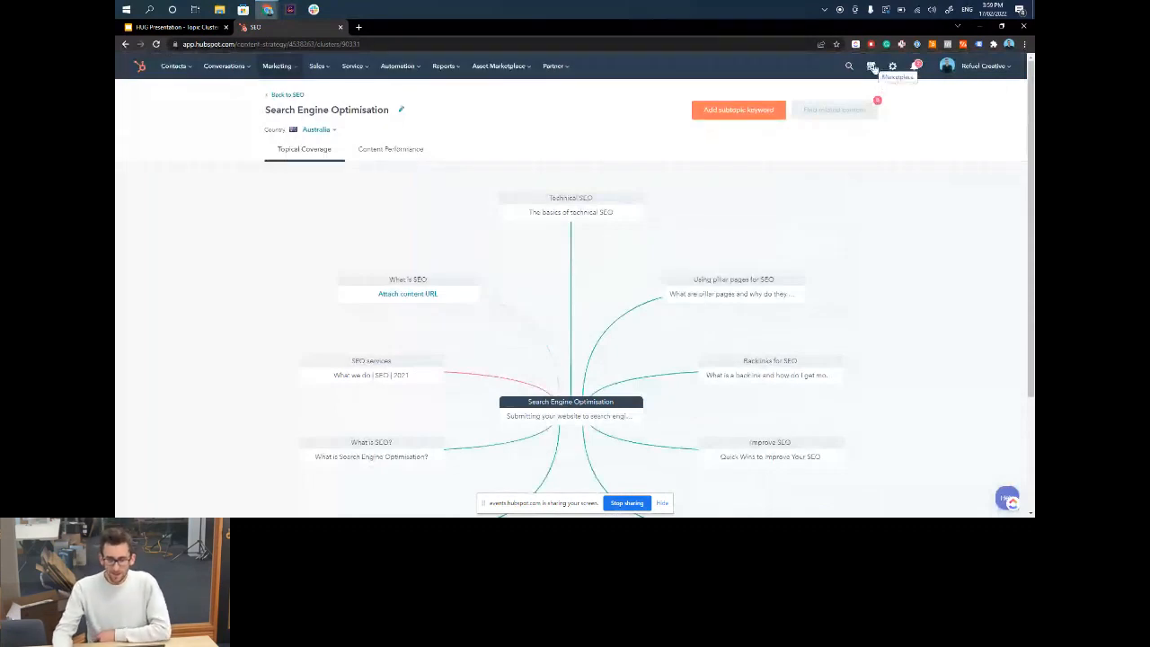
pyautogui.click(867, 67)
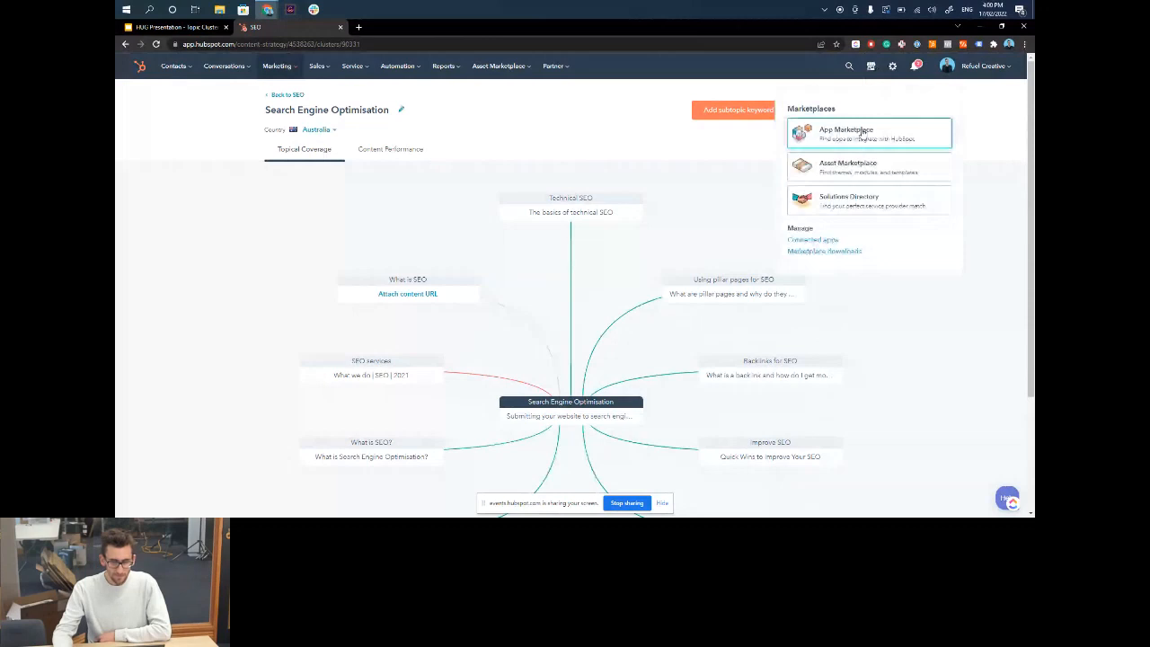
pyautogui.click(847, 165)
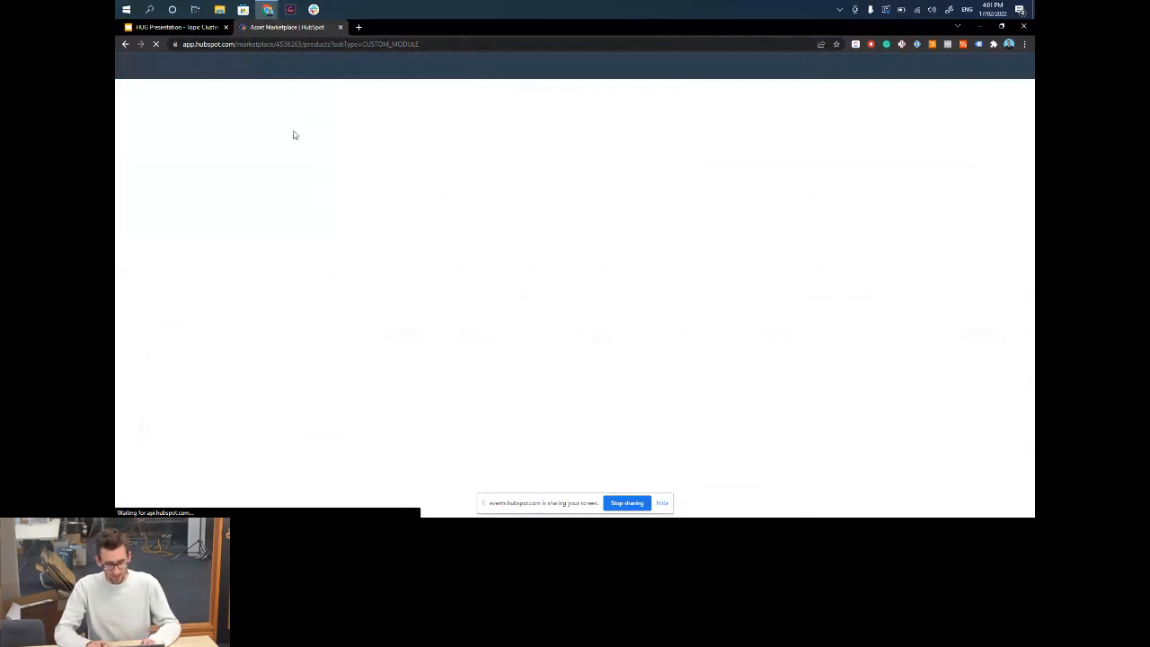
pyautogui.click(299, 176)
pyautogui.write('pillar p')
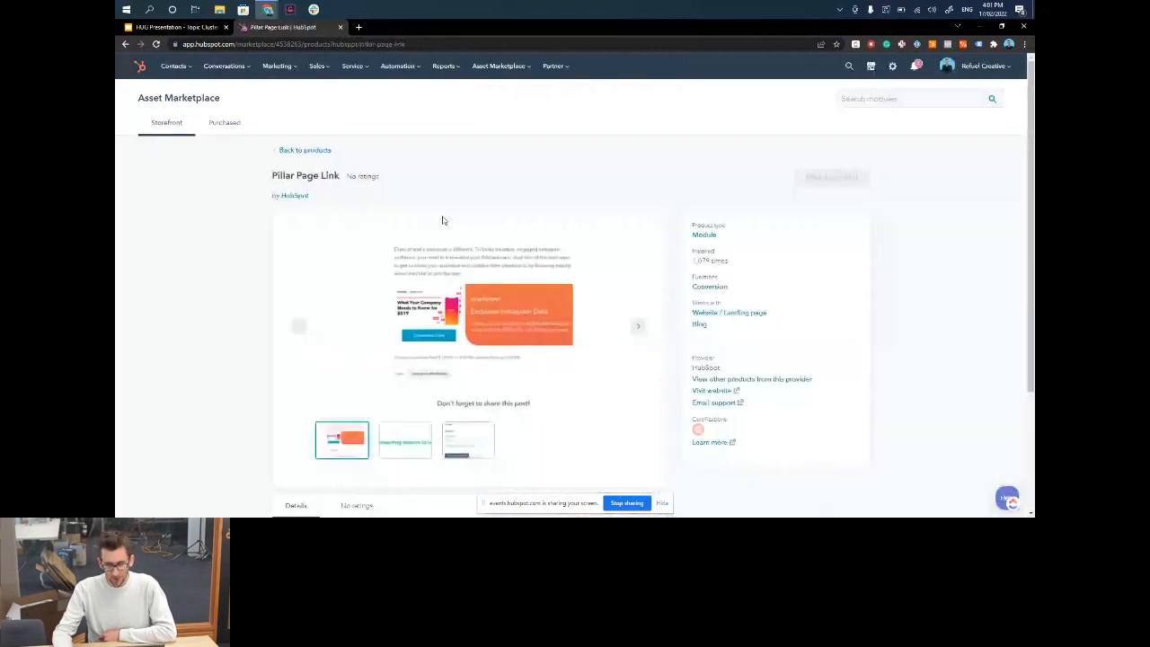
# Review the Pillar Page Link module's details and its preview images of the topic text settings and the resulting topic link
pyautogui.scroll(-1, 845, 120)
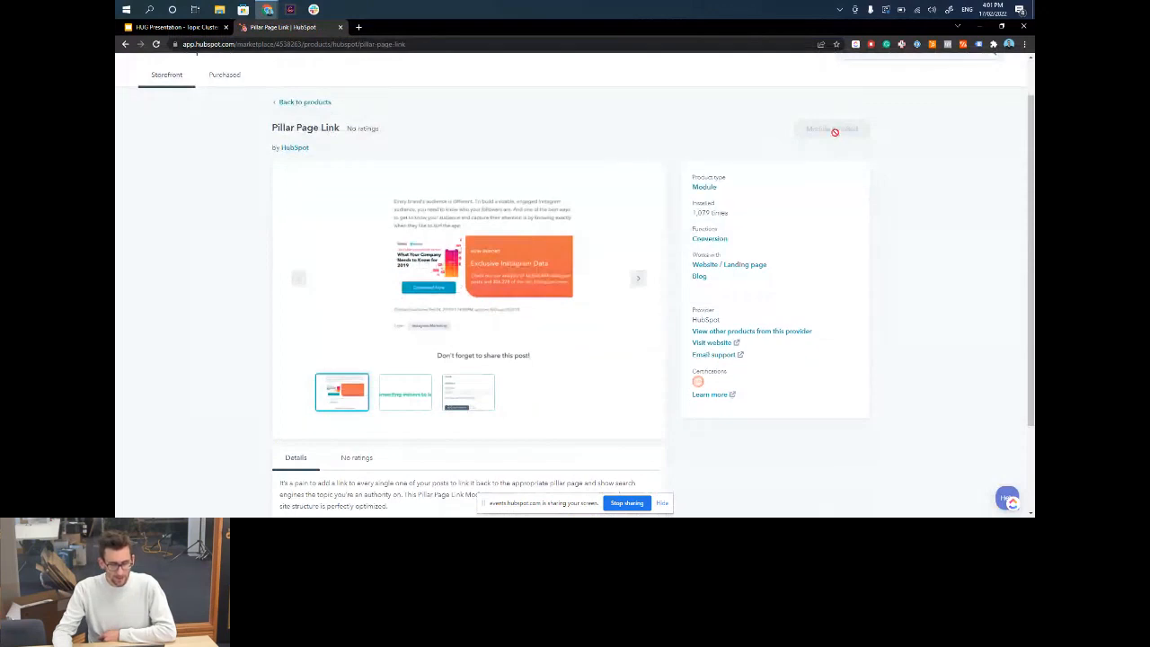
pyautogui.scroll(-1, 276, 286)
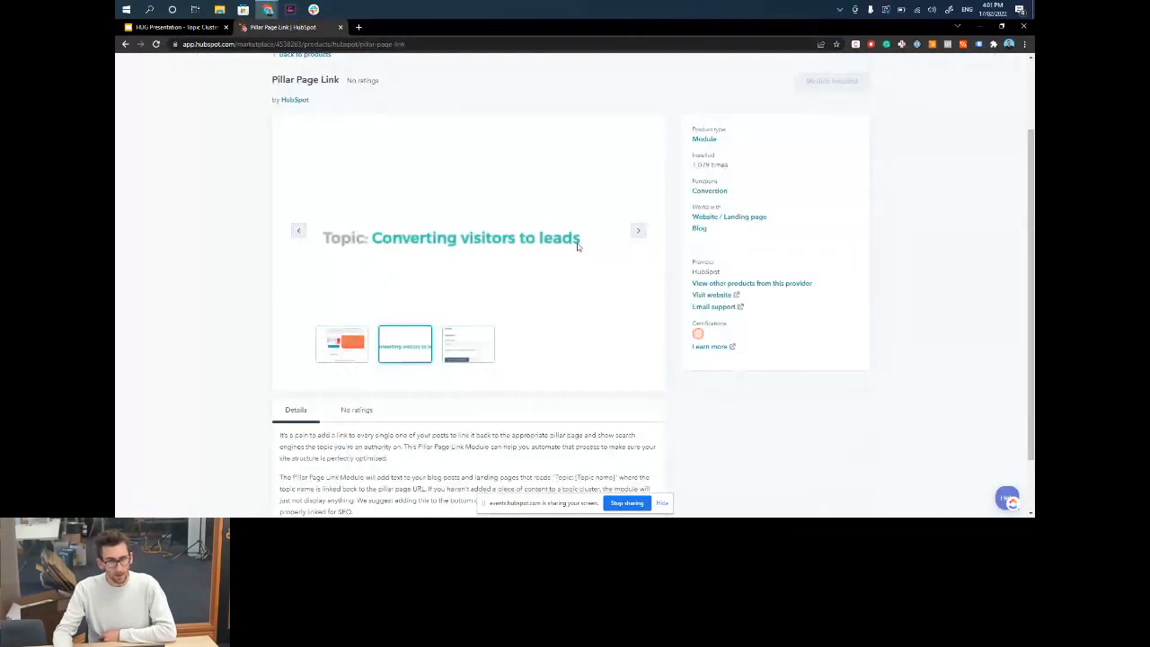
pyautogui.click(471, 341)
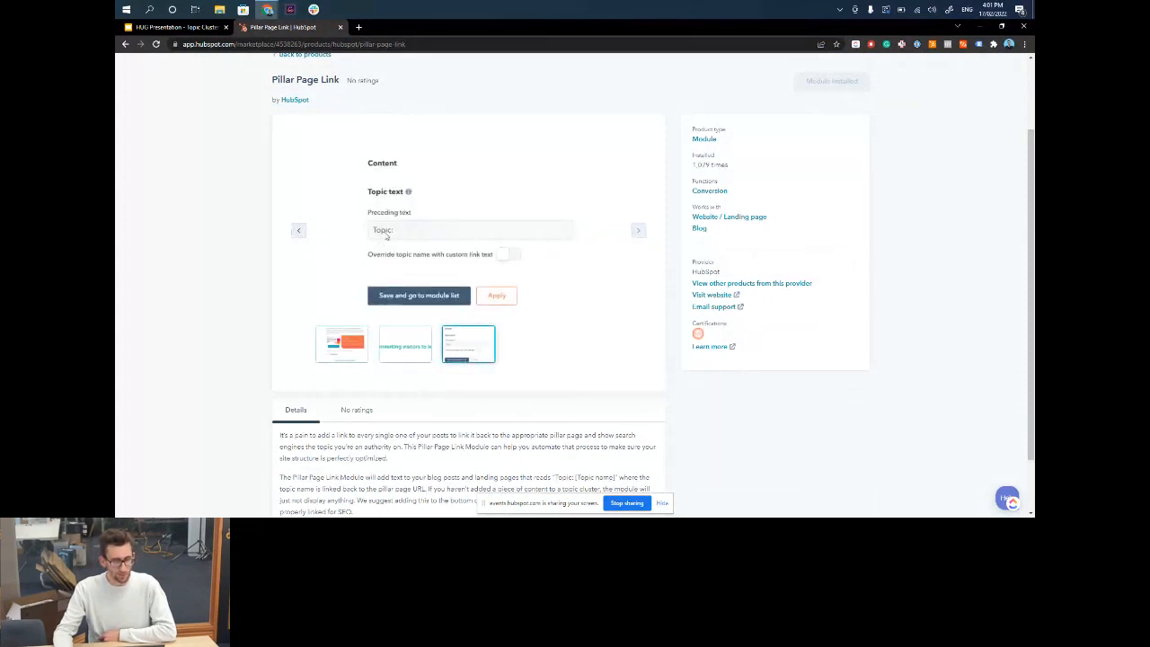
pyautogui.click(410, 357)
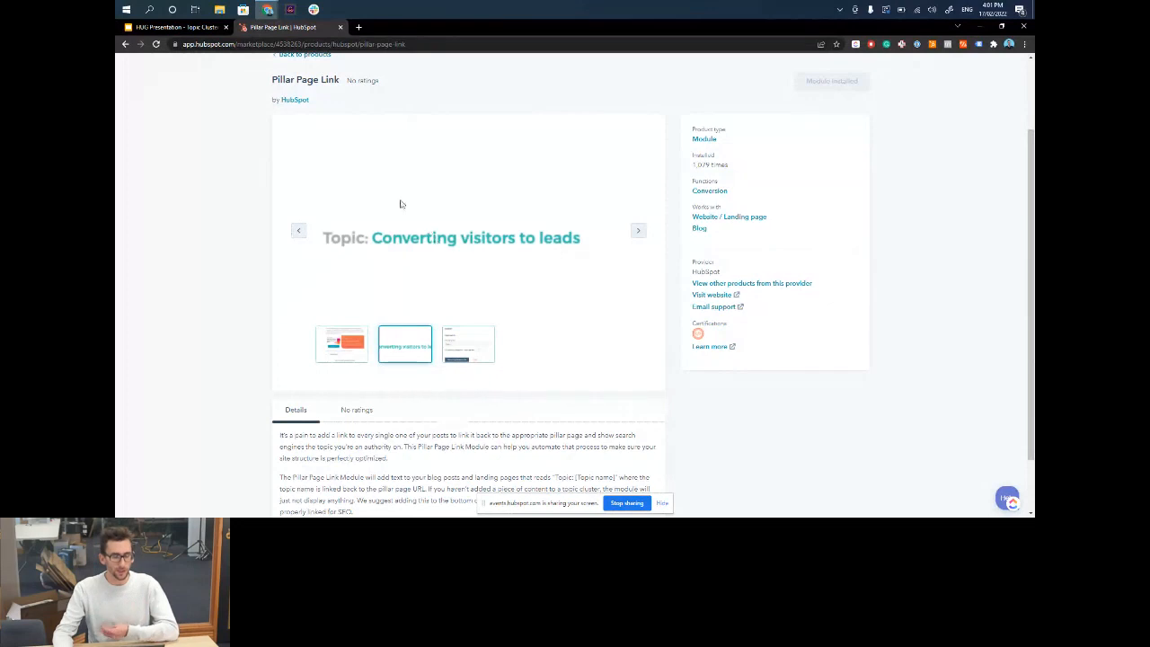
# Switch to the HUG Presentation - Topic Clusters deck in Google Slides and start the slideshow from "Next level: Broad Topic Clusters"
pyautogui.click(161, 27)
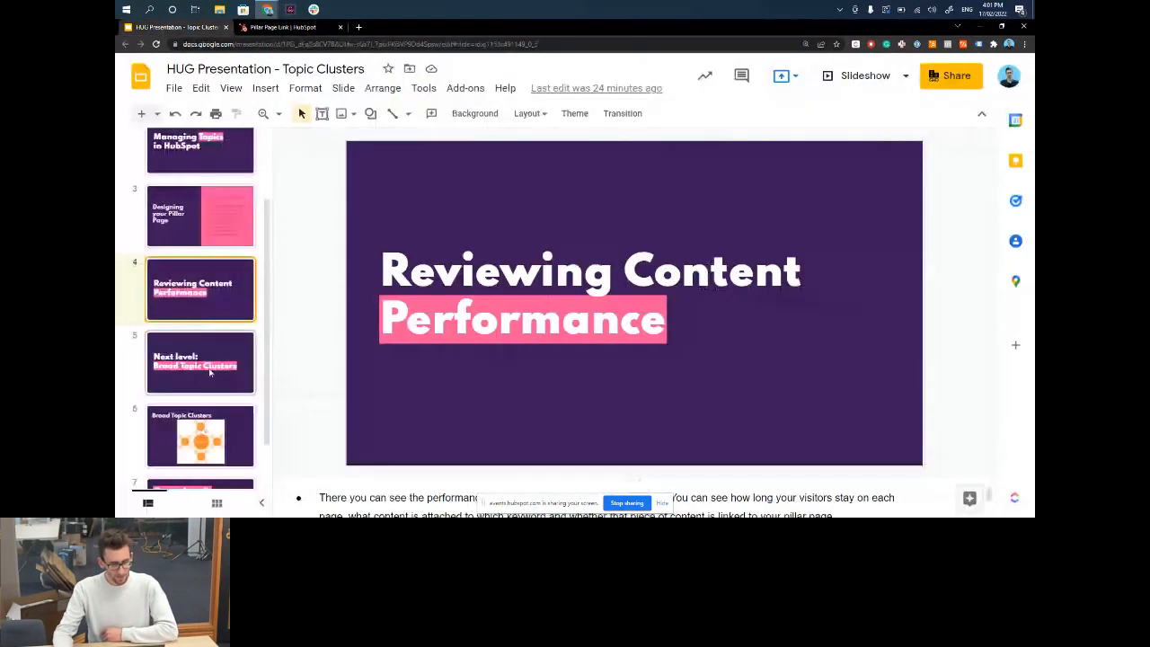
pyautogui.press('Down')
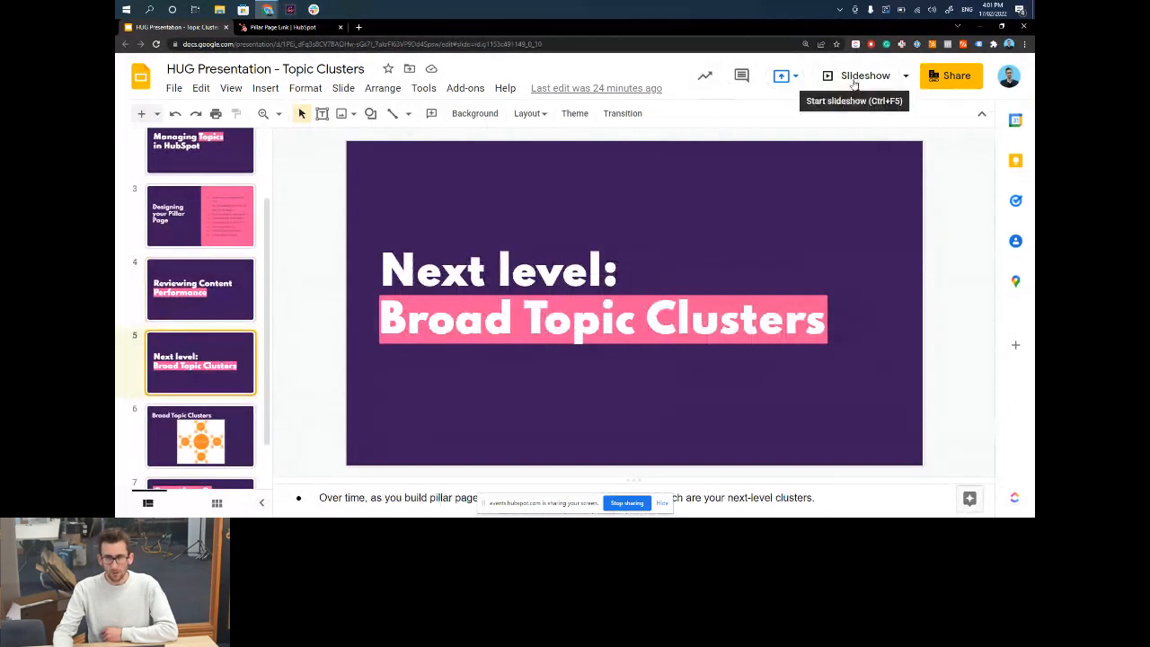
pyautogui.click(858, 76)
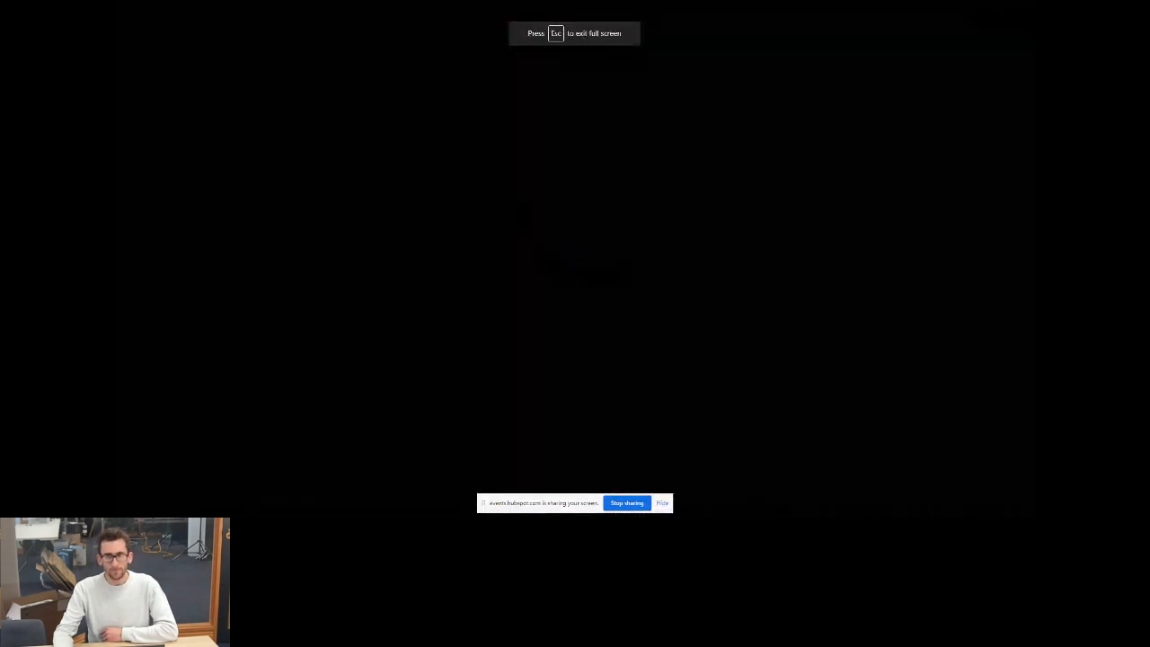